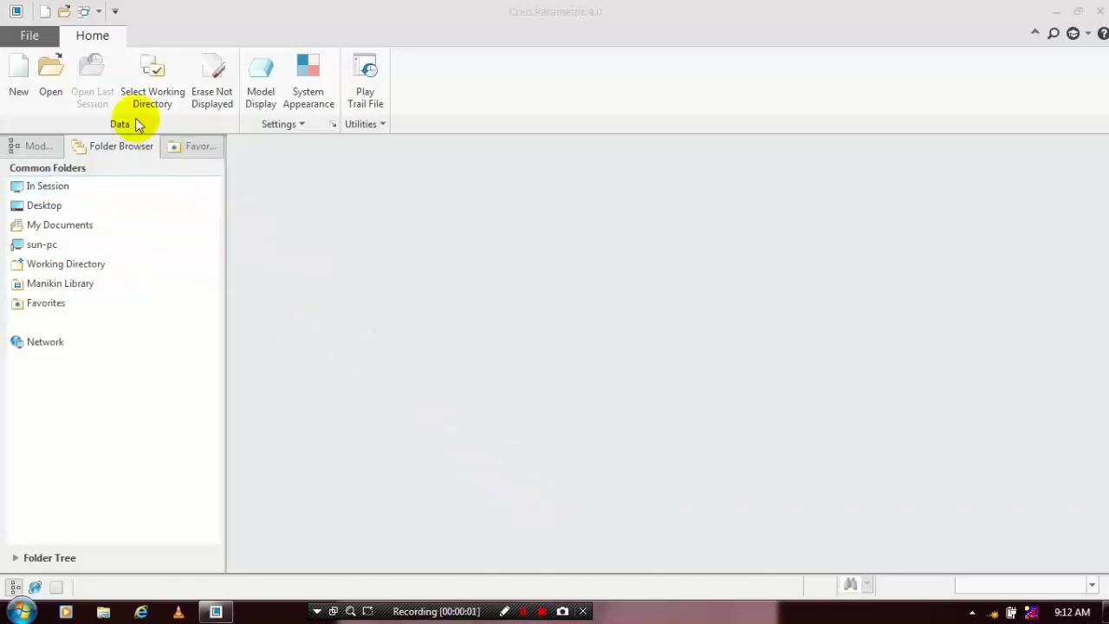
Step: Create a new solid part prt0001 from the mmns_part_solid template instead of the default
left_click(18, 91)
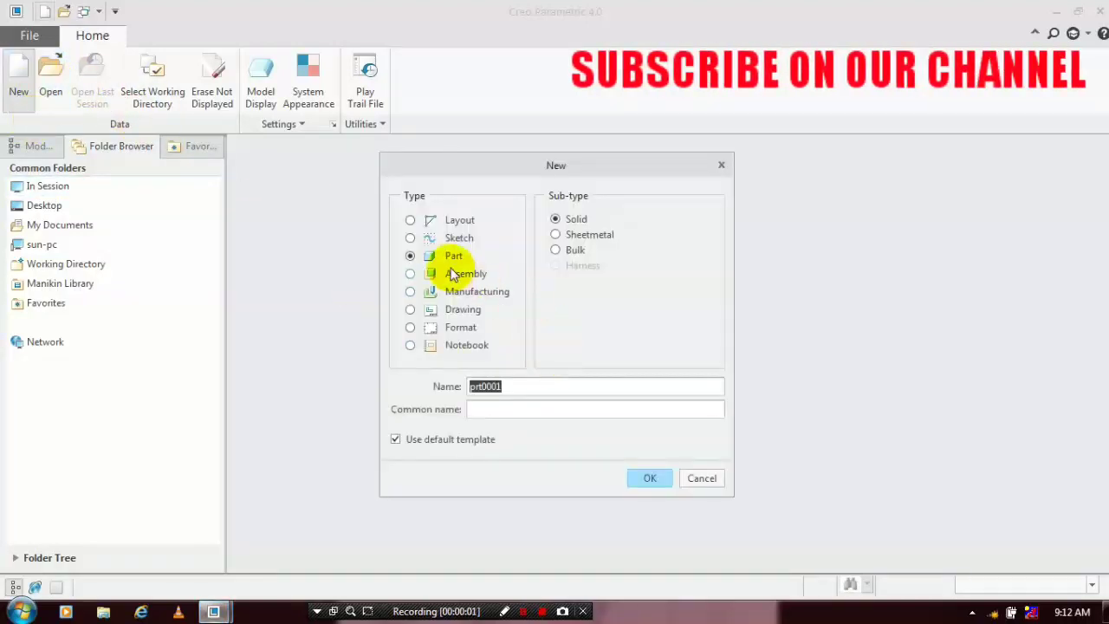
left_click(412, 256)
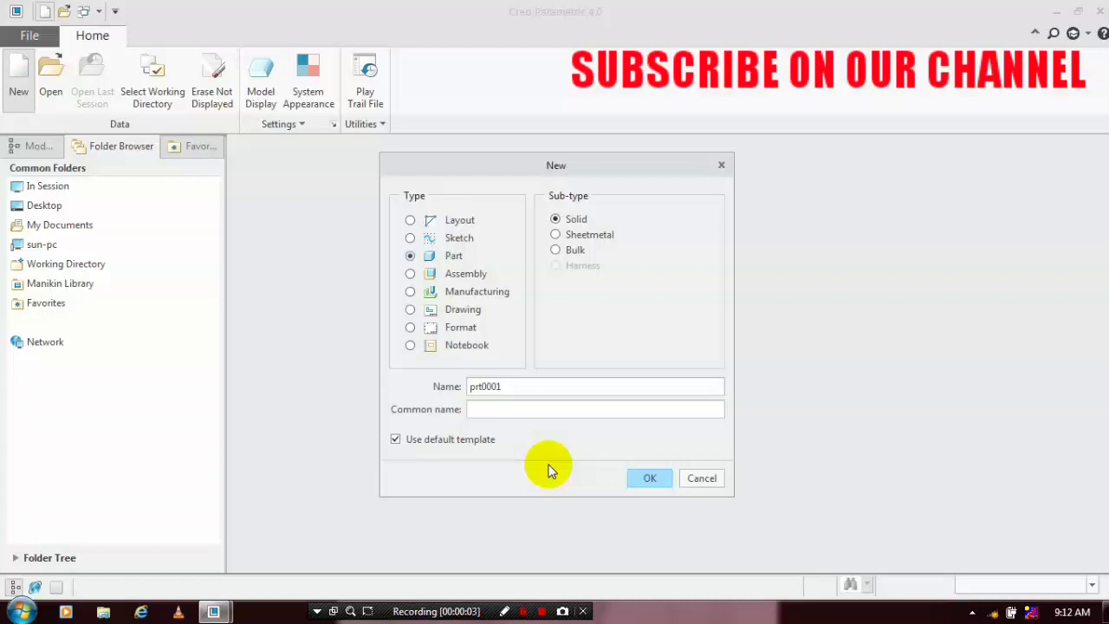
key("space")
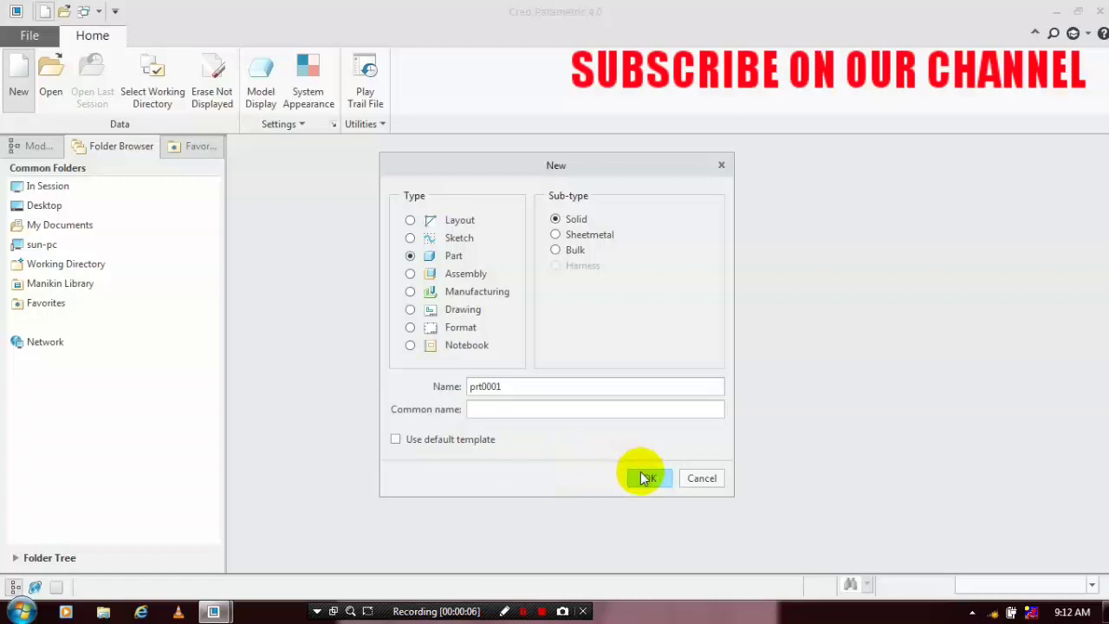
key("Return")
left_click(461, 269)
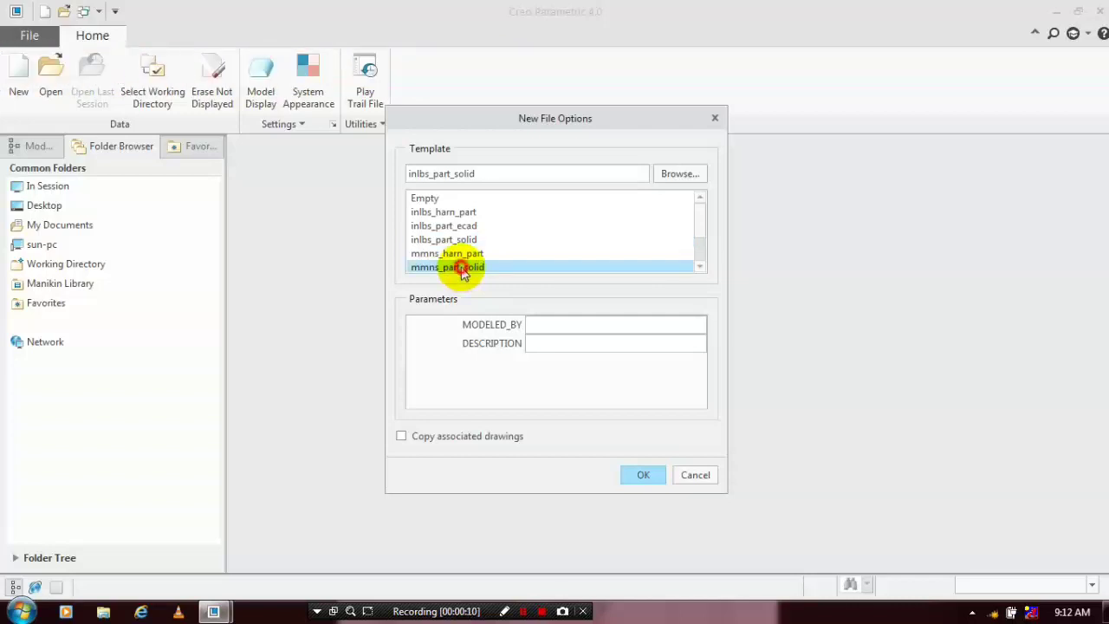
left_click(640, 473)
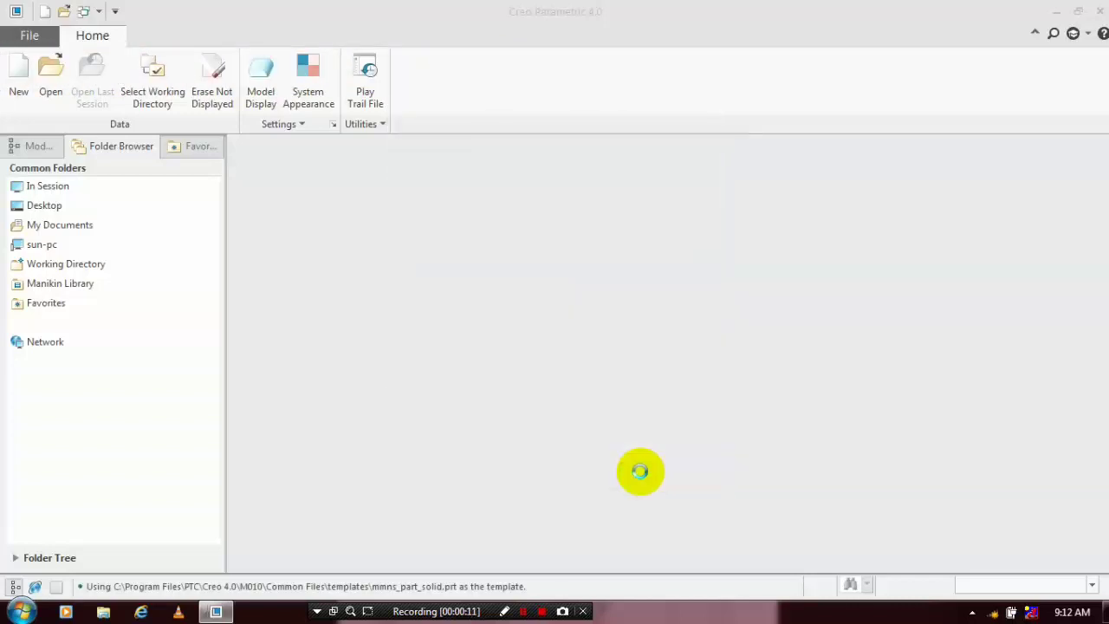
Step: Show the datum planes and start a sketch on the TOP plane, viewed straight on
left_click(732, 242)
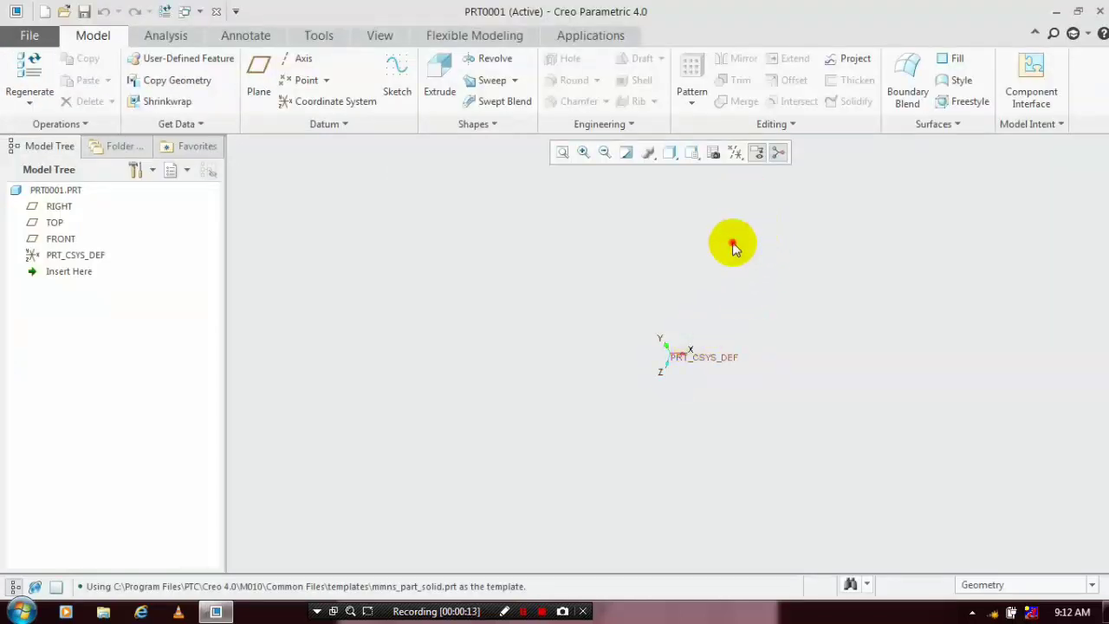
left_click(732, 246)
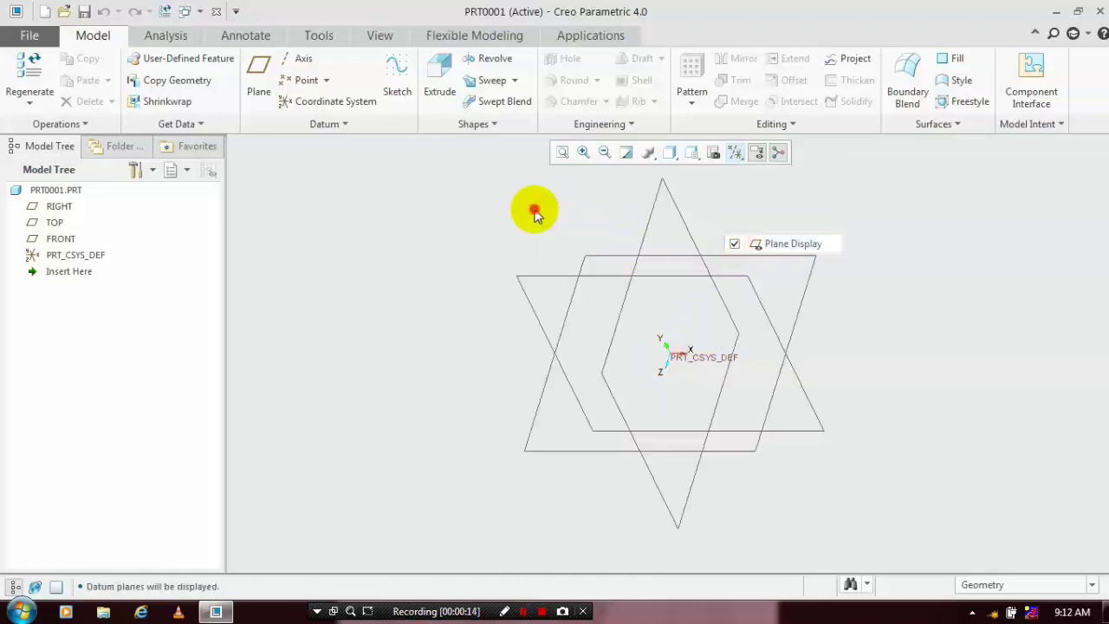
left_click(776, 257)
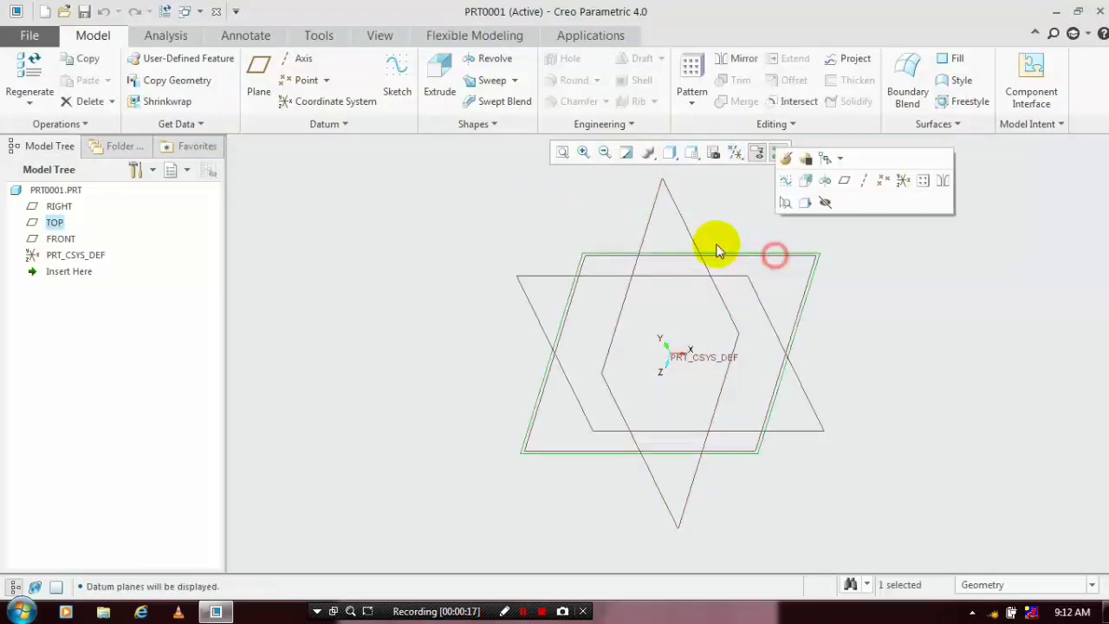
left_click(784, 179)
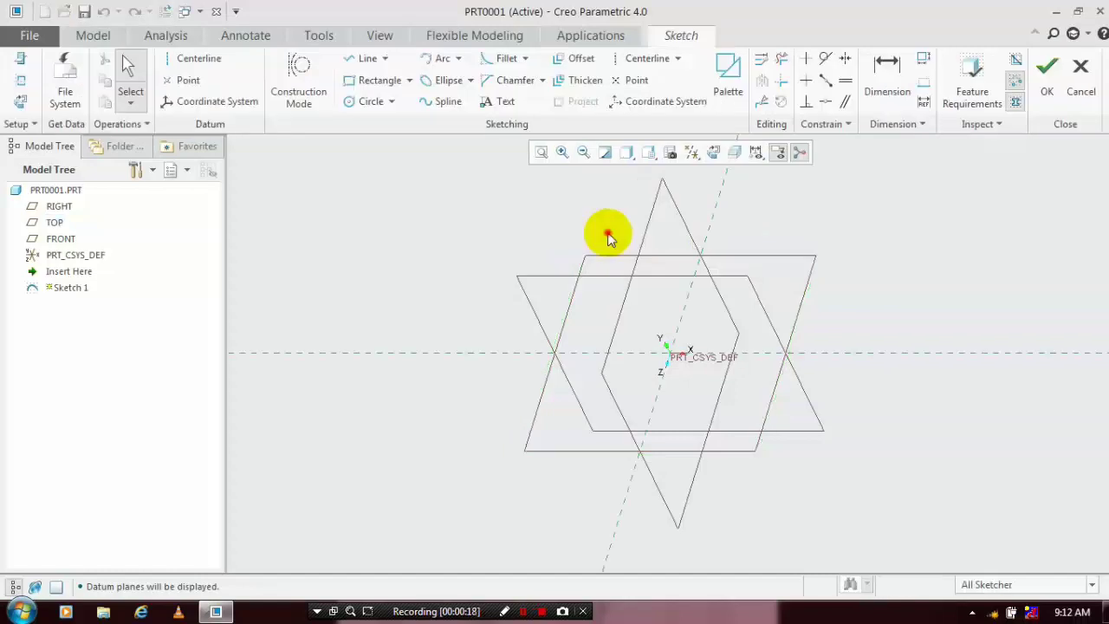
left_click(712, 154)
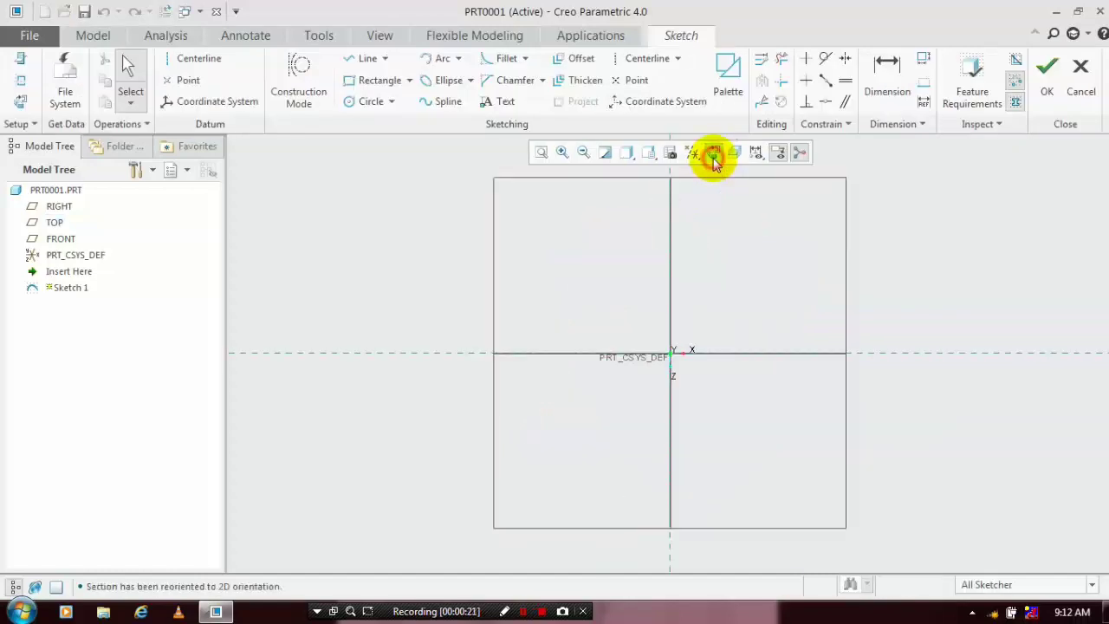
Step: Draw a centre rectangle about the origin and check the sketch's feature requirements
left_click(409, 80)
left_click(397, 135)
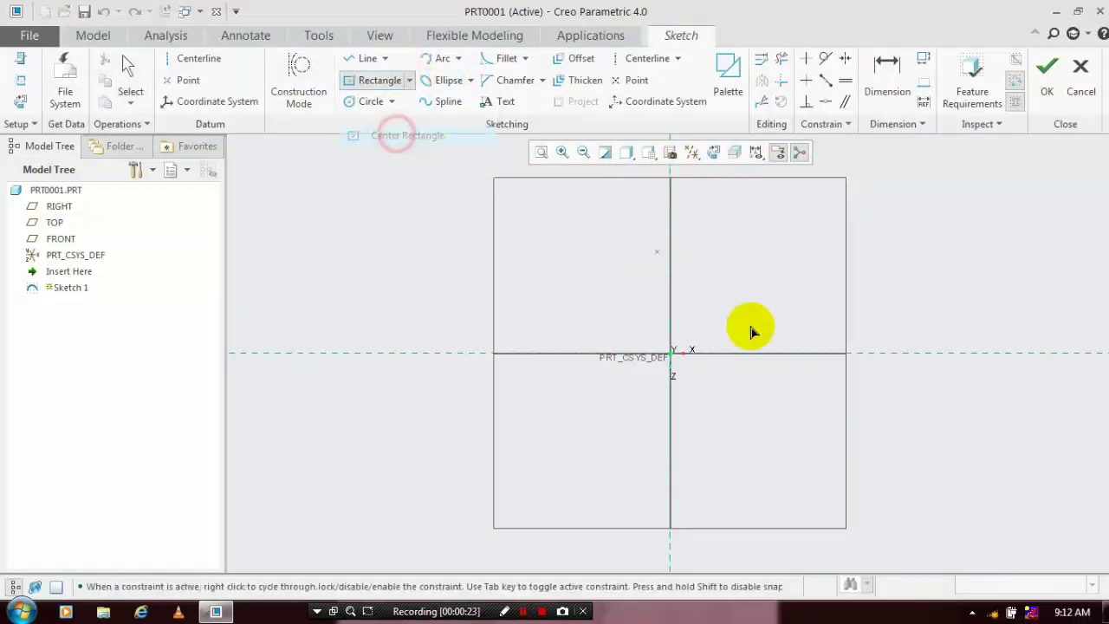
left_click(682, 364)
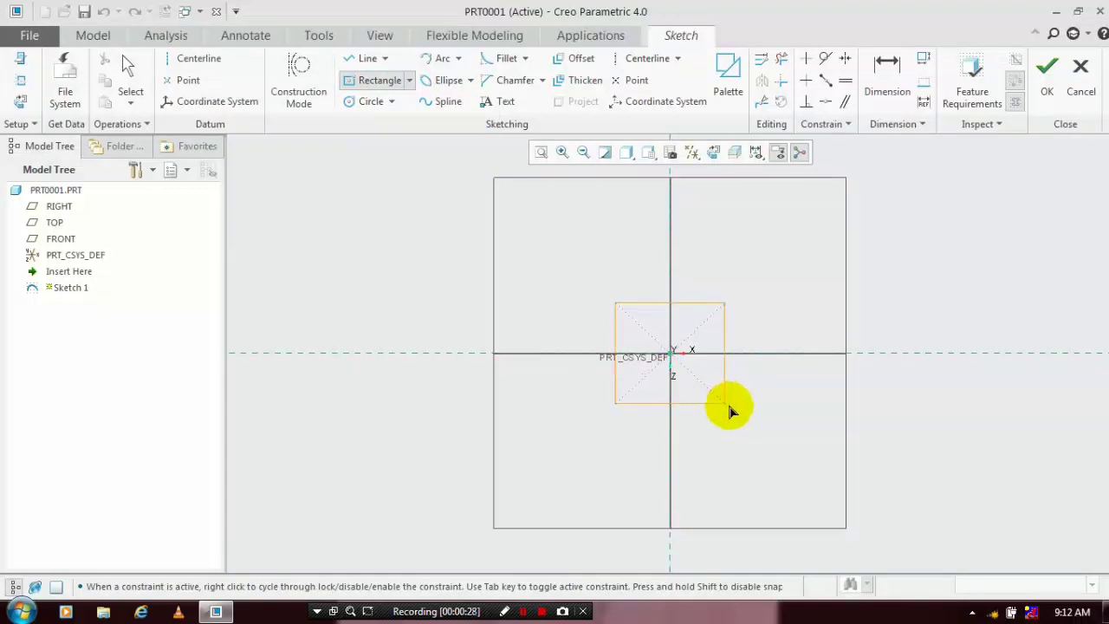
left_click(737, 409)
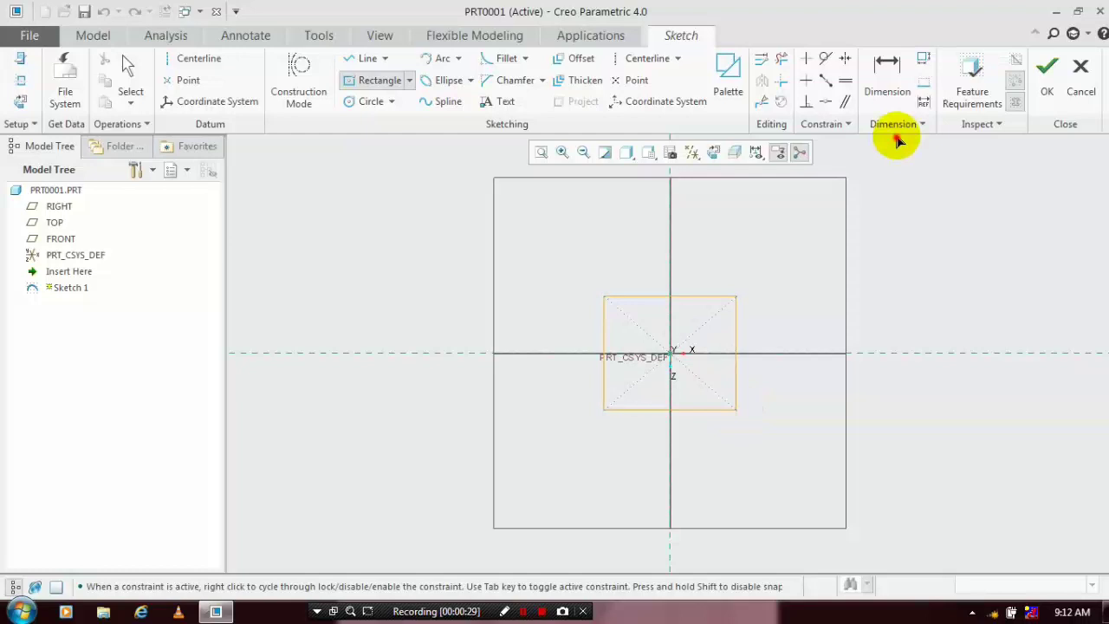
left_click(971, 85)
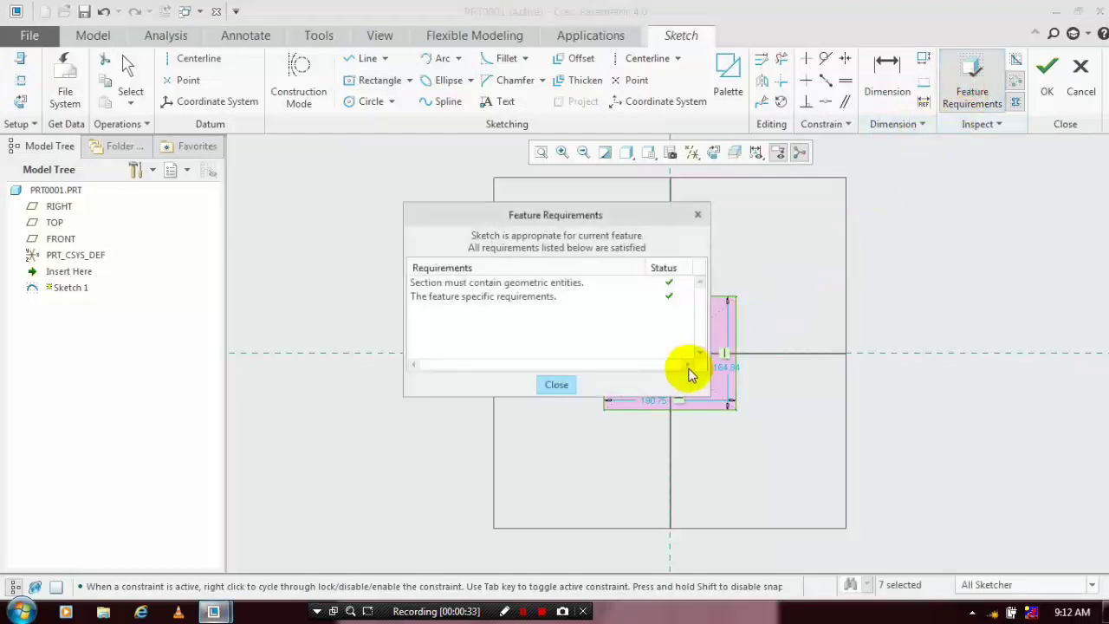
Step: Dimension the rectangle 190 wide by 165 tall and finish the sketch
left_click(557, 387)
double_click(655, 405)
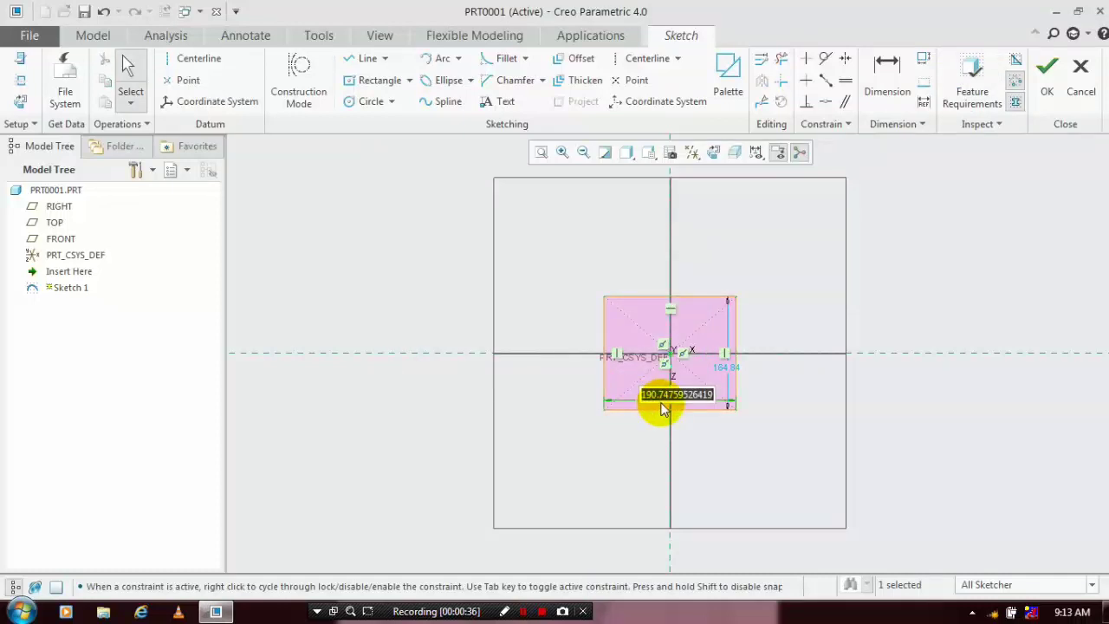
type("190")
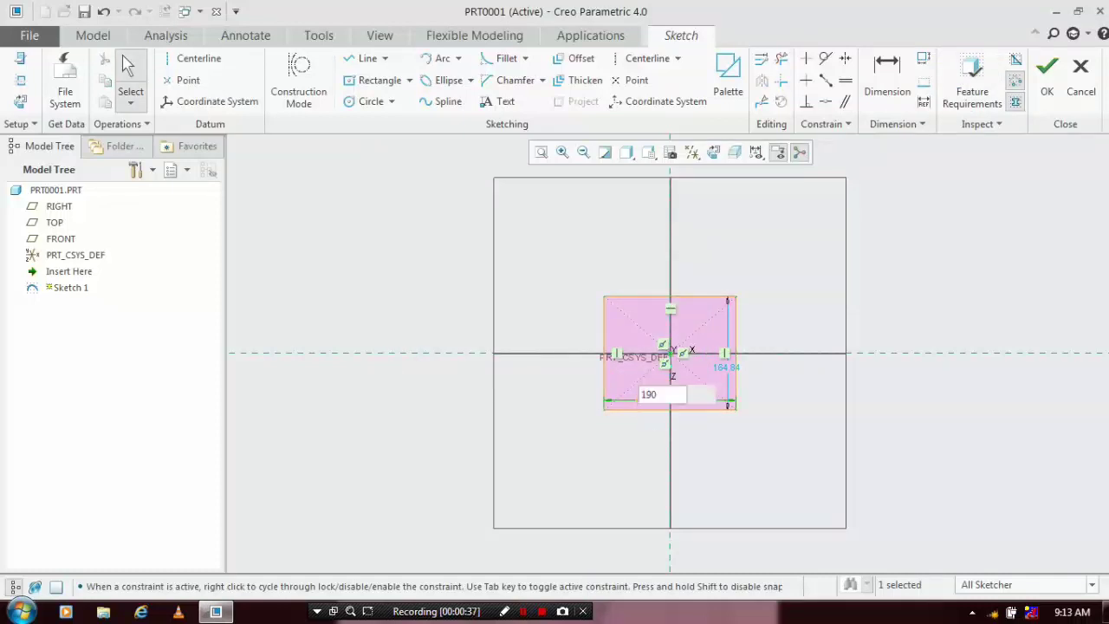
left_click(731, 371)
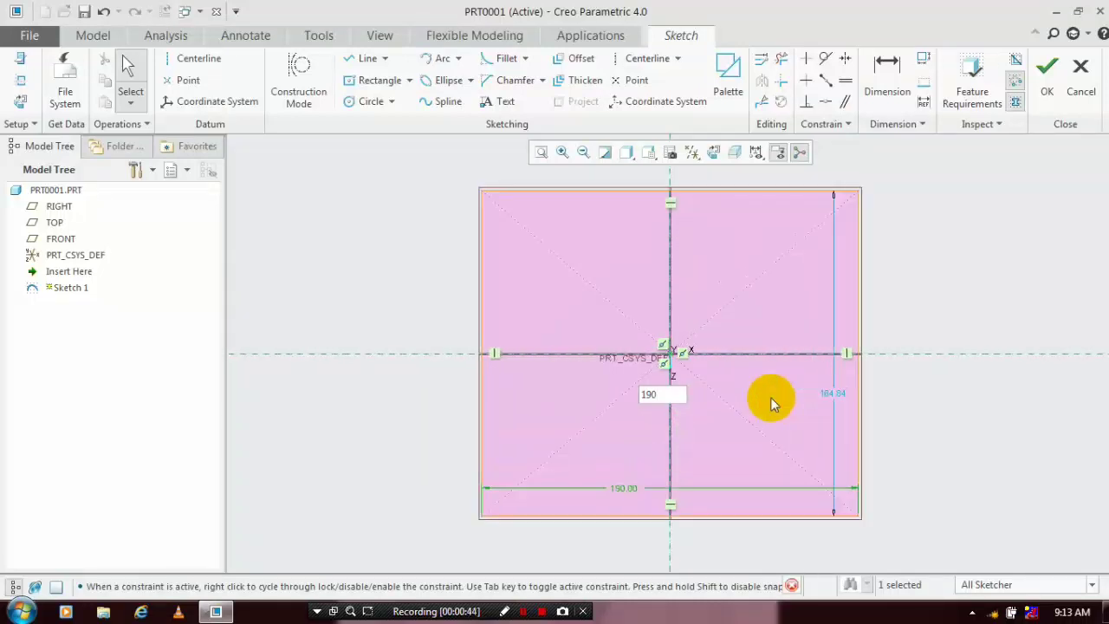
double_click(838, 401)
type("165")
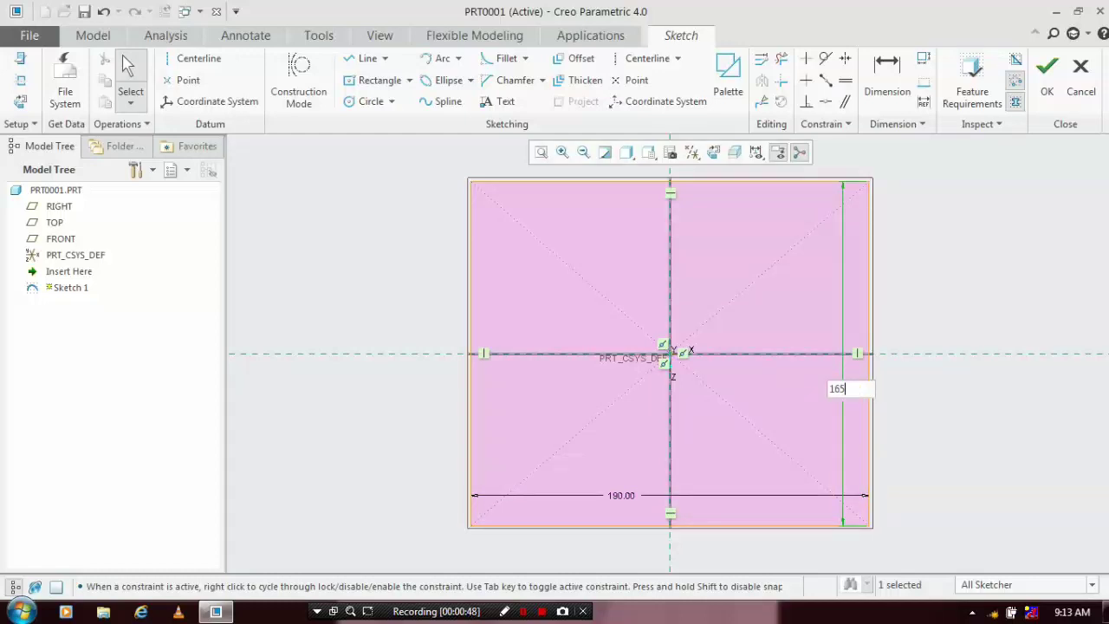
key("Return")
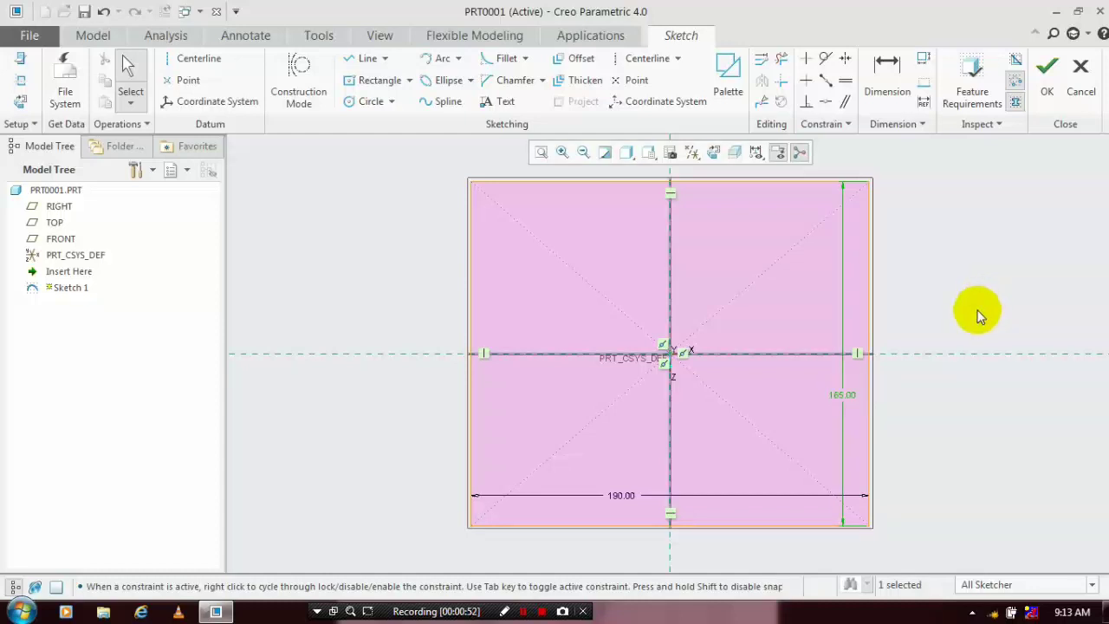
scroll(977, 316, "up", 2)
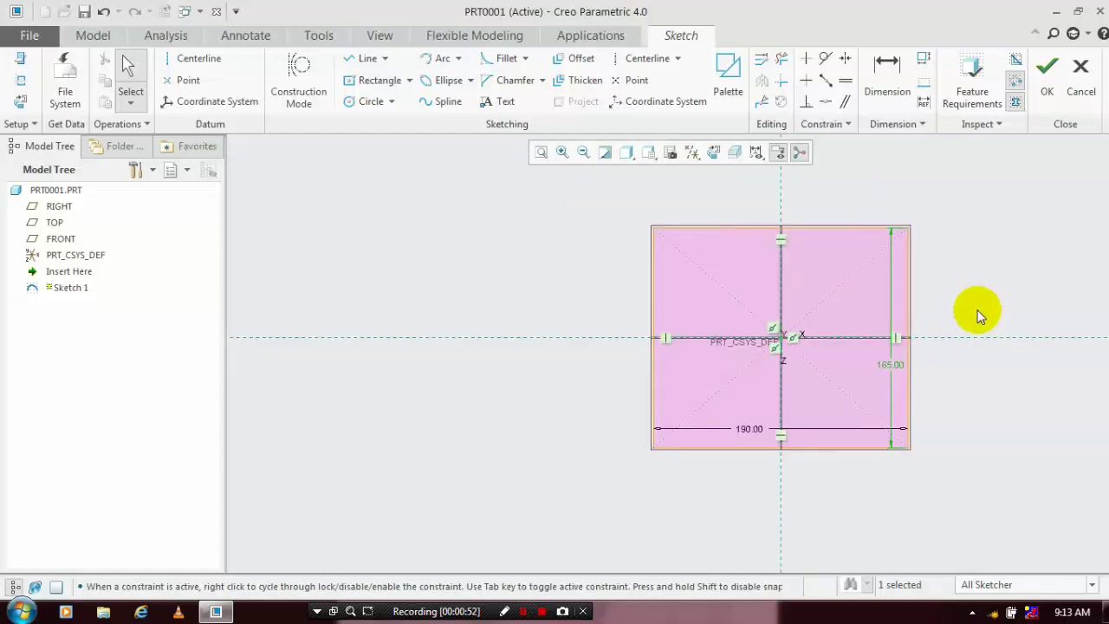
middle_click(690, 233)
Step: Extrude the 190×165 rectangle symmetrically to a depth of 150, then select the block's left face
left_click(436, 86)
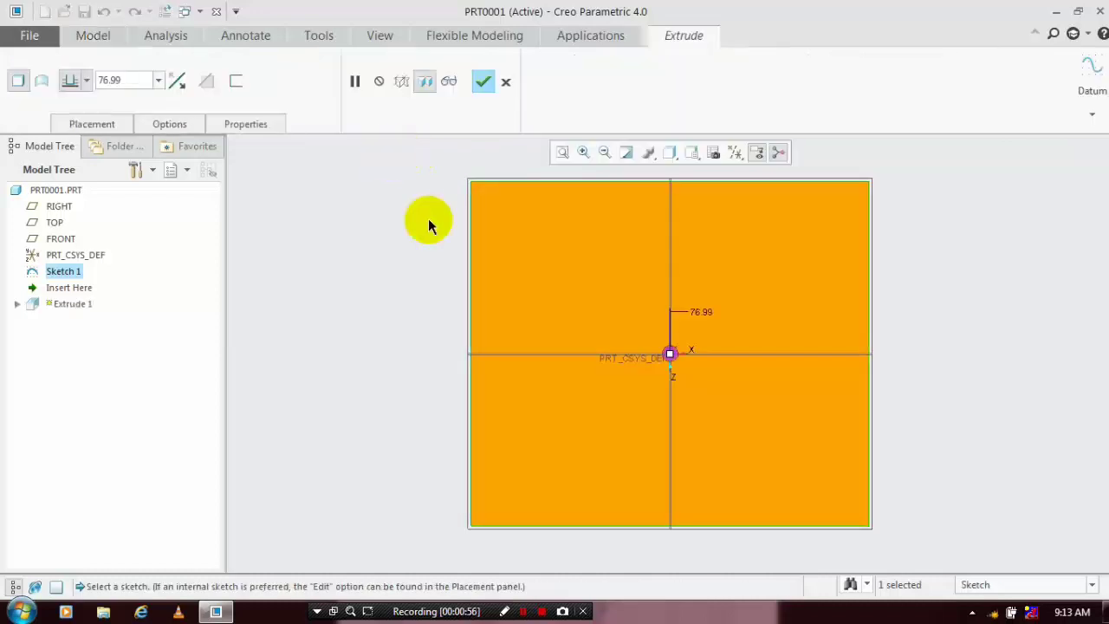
left_click(86, 83)
left_click(74, 118)
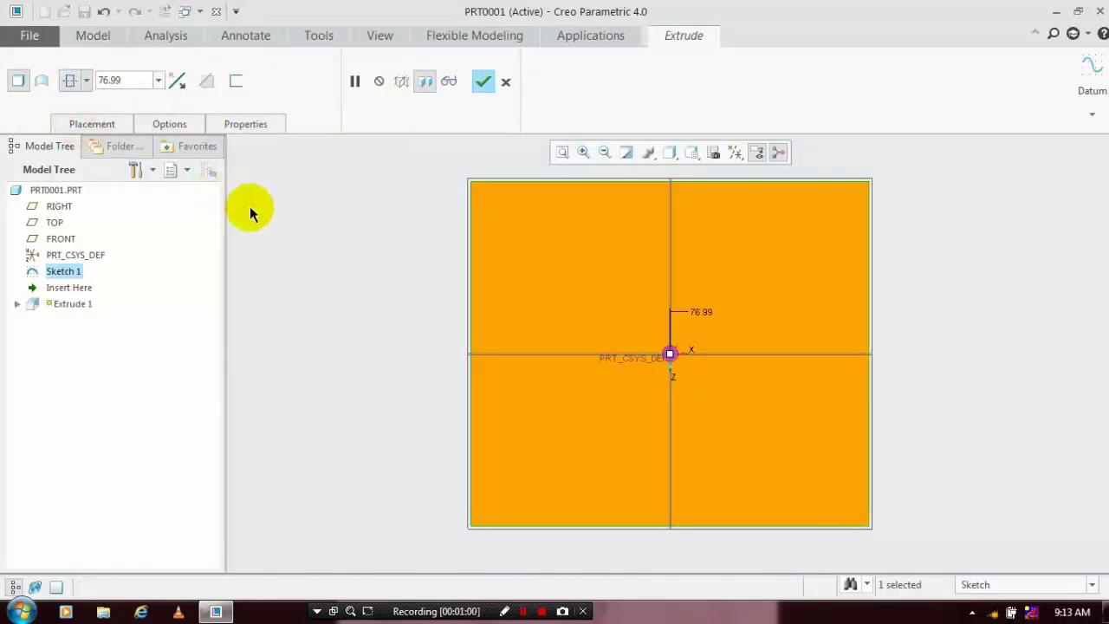
scroll(260, 218, "up", 1)
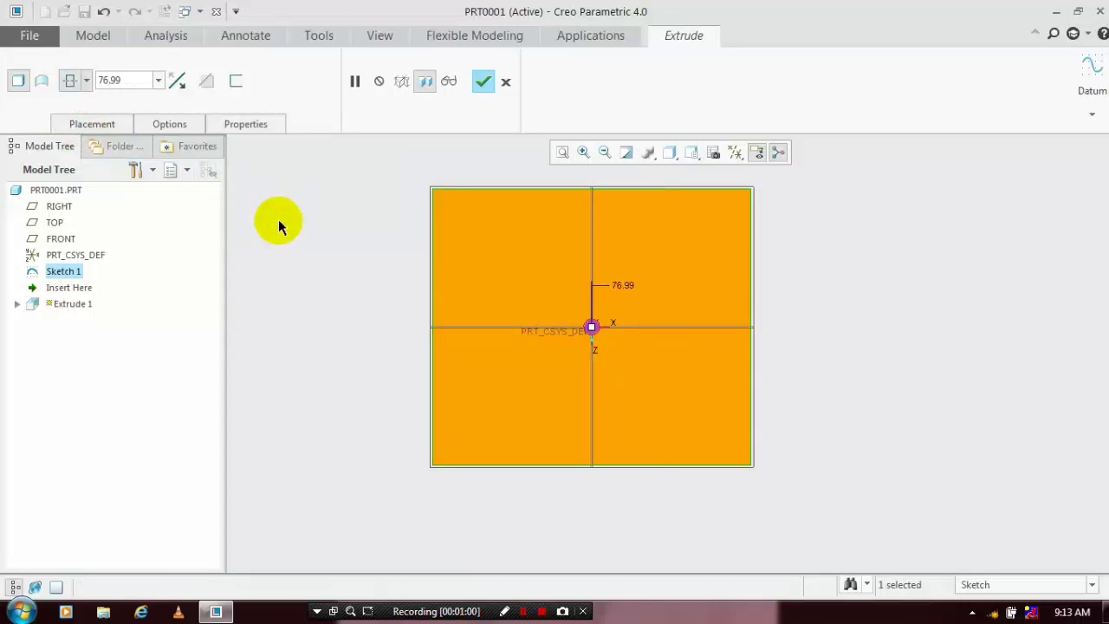
scroll(820, 272, "up", 2)
middle_click_drag(820, 272, 744, 288)
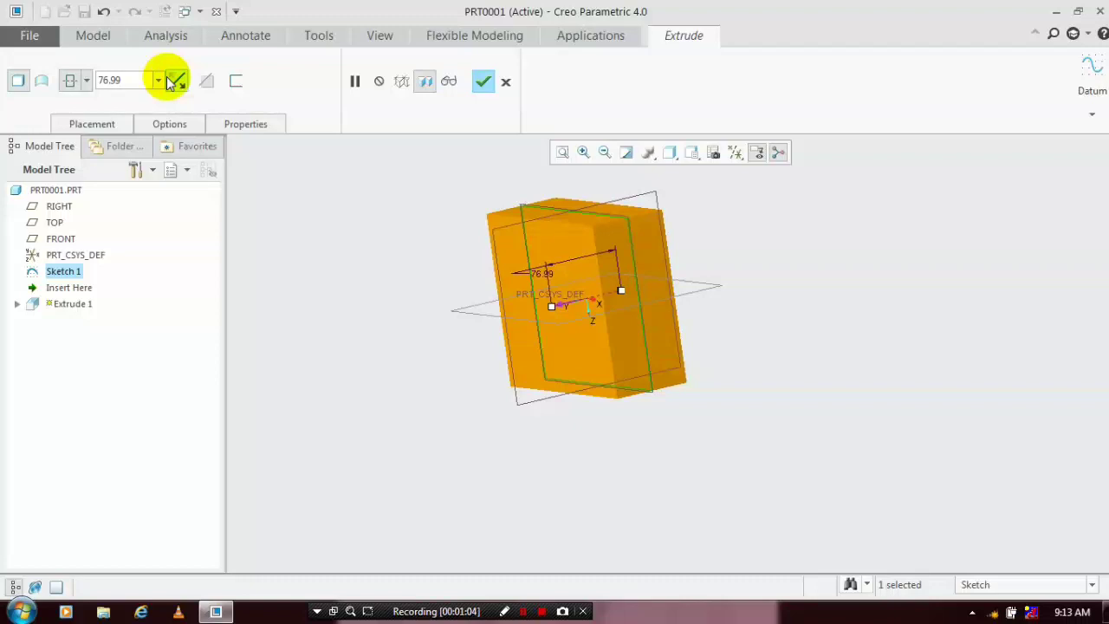
left_click(159, 80)
left_click(122, 132)
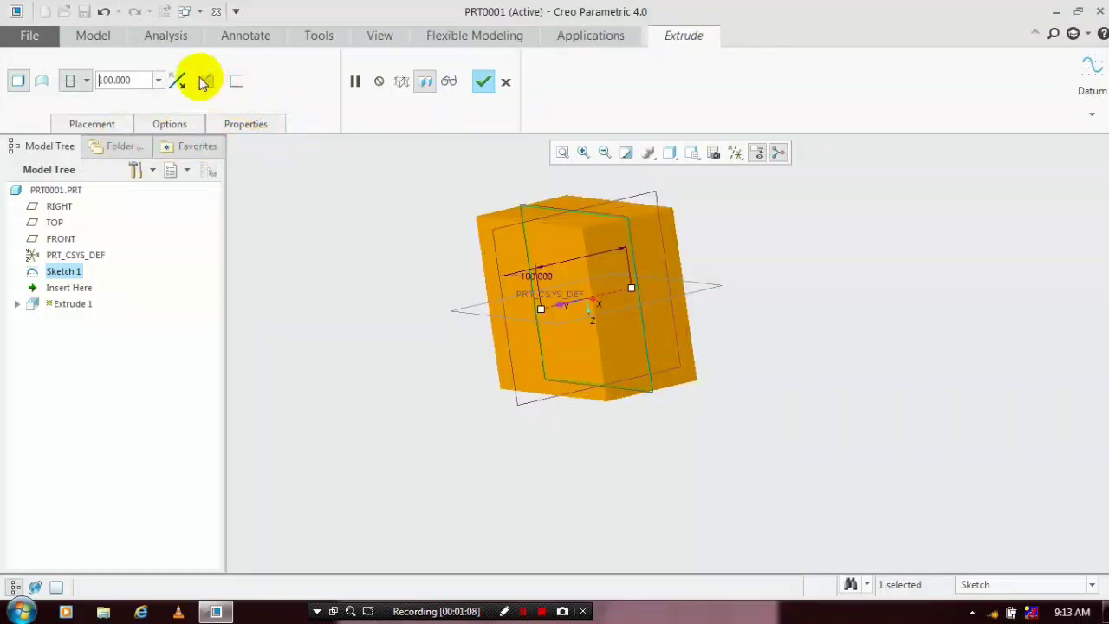
left_click(144, 79)
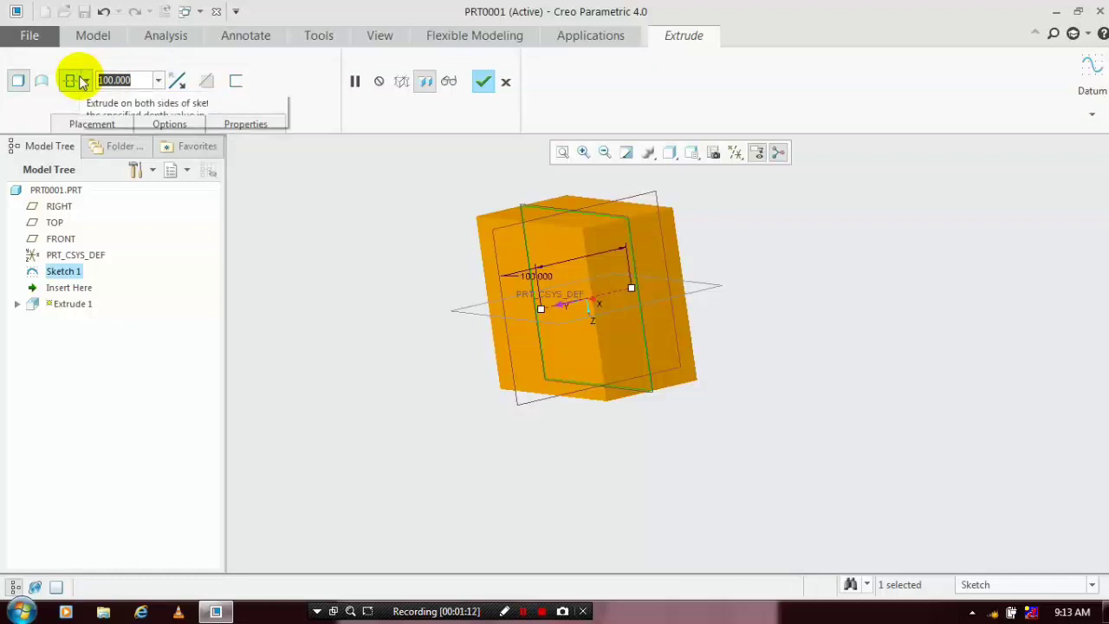
type("15")
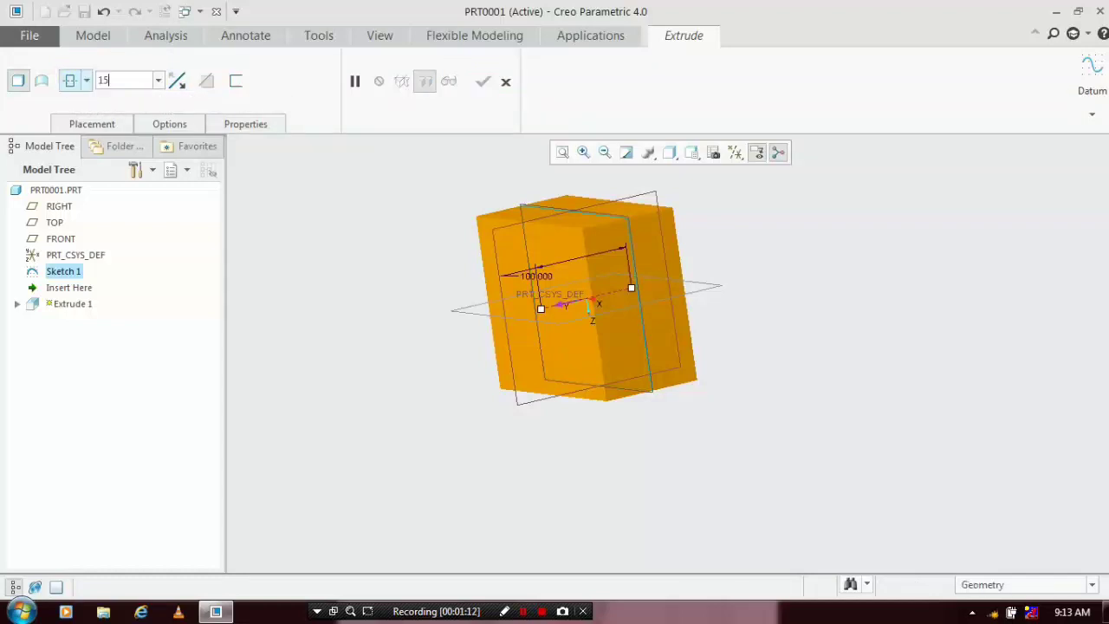
type("0")
key("Return")
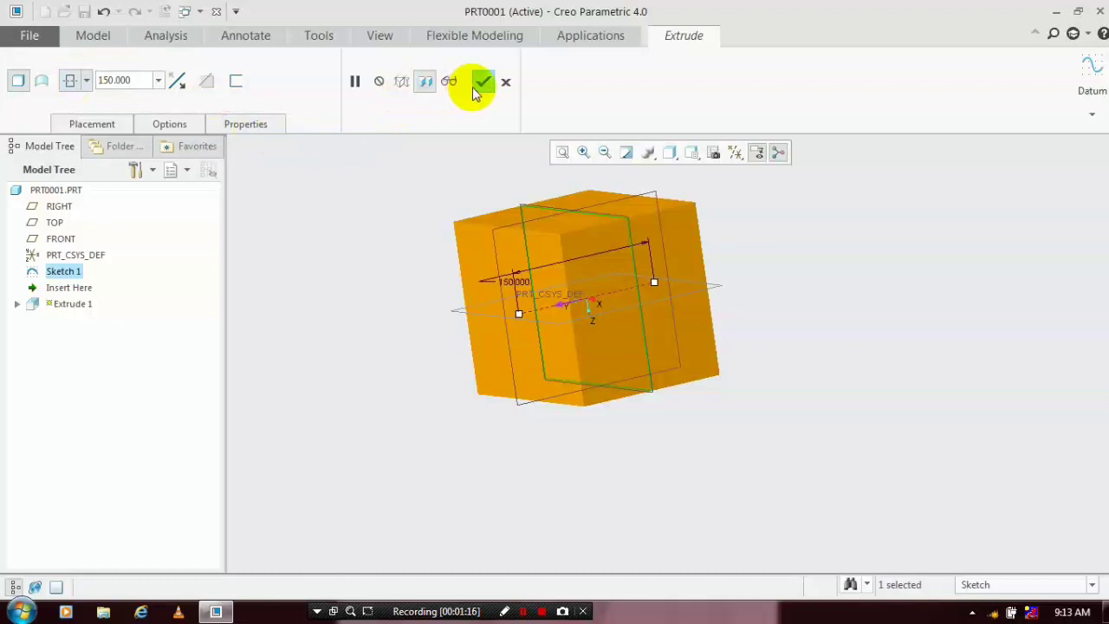
left_click(463, 101)
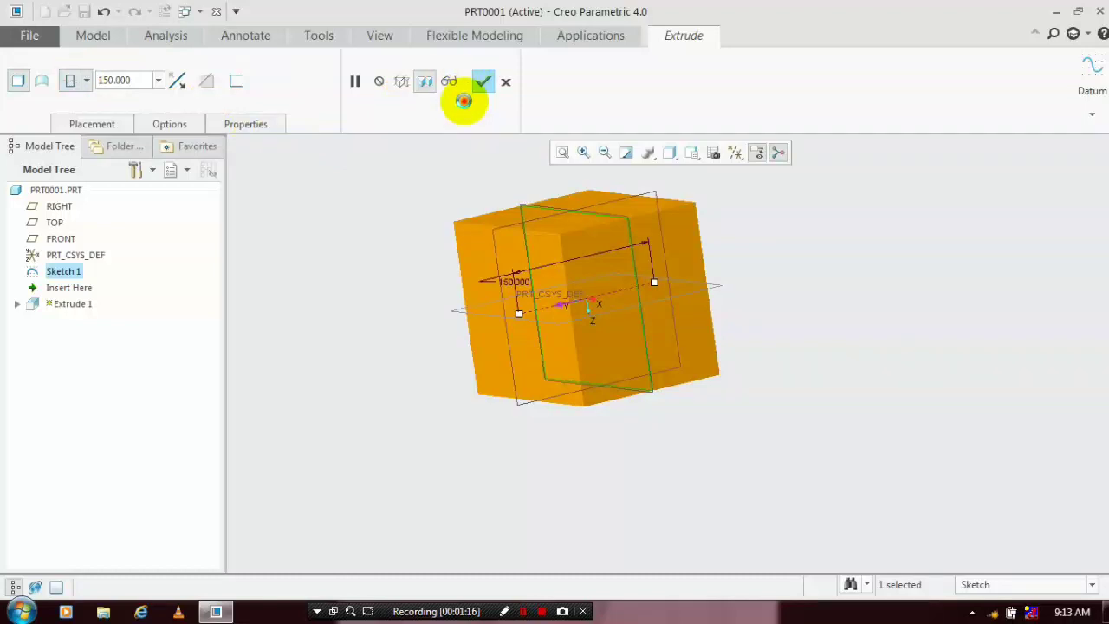
left_click(481, 283)
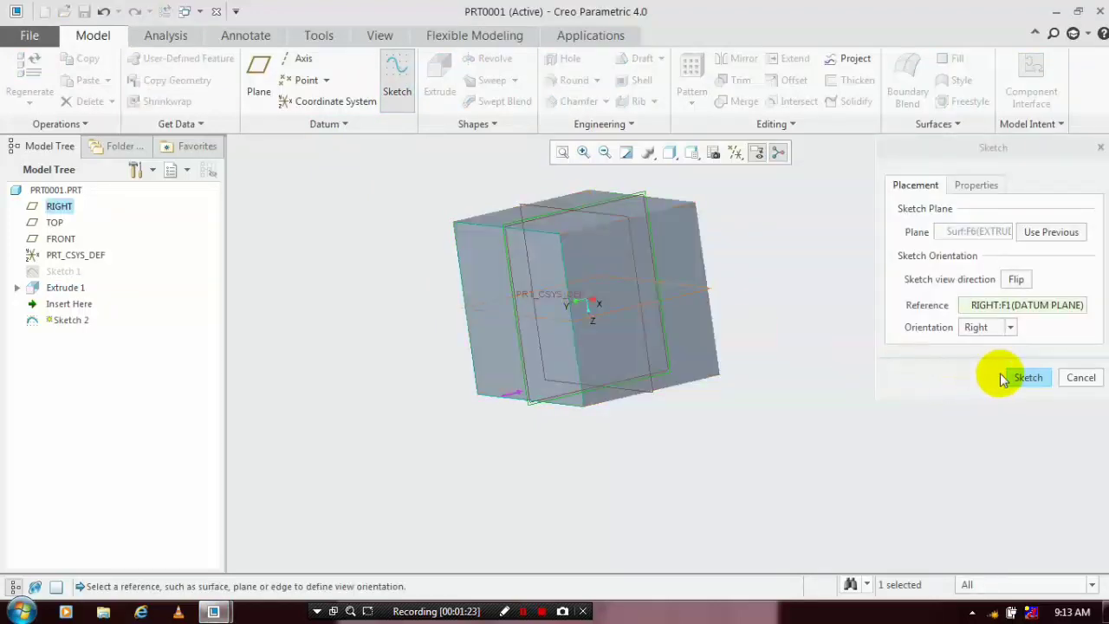
Step: Sketch a circle centred on the origin on the block's left face
left_click(1001, 378)
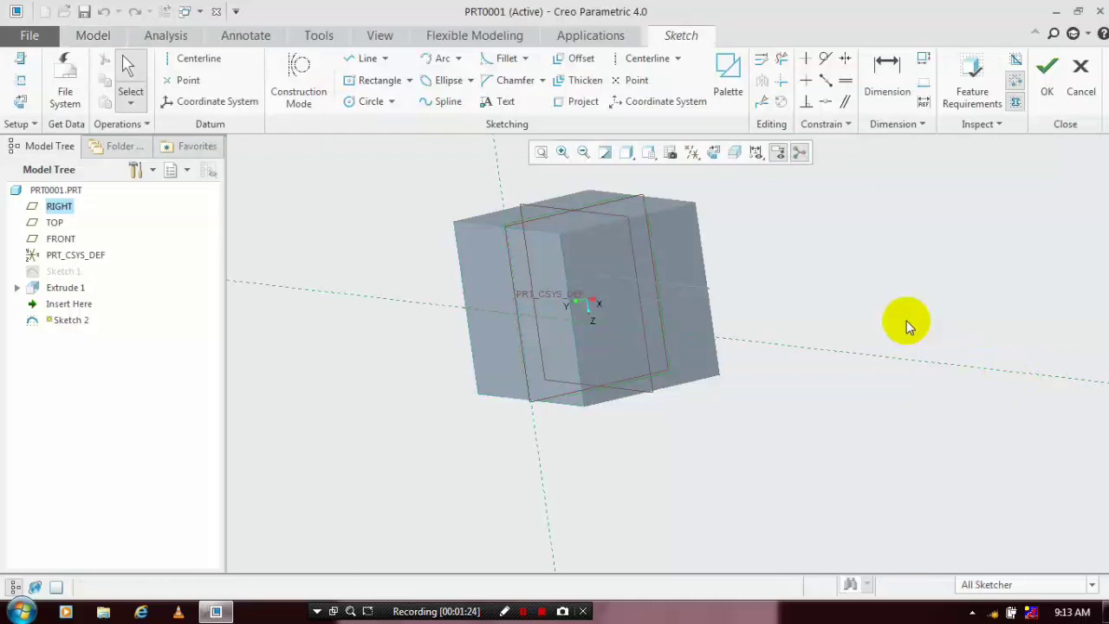
left_click(711, 152)
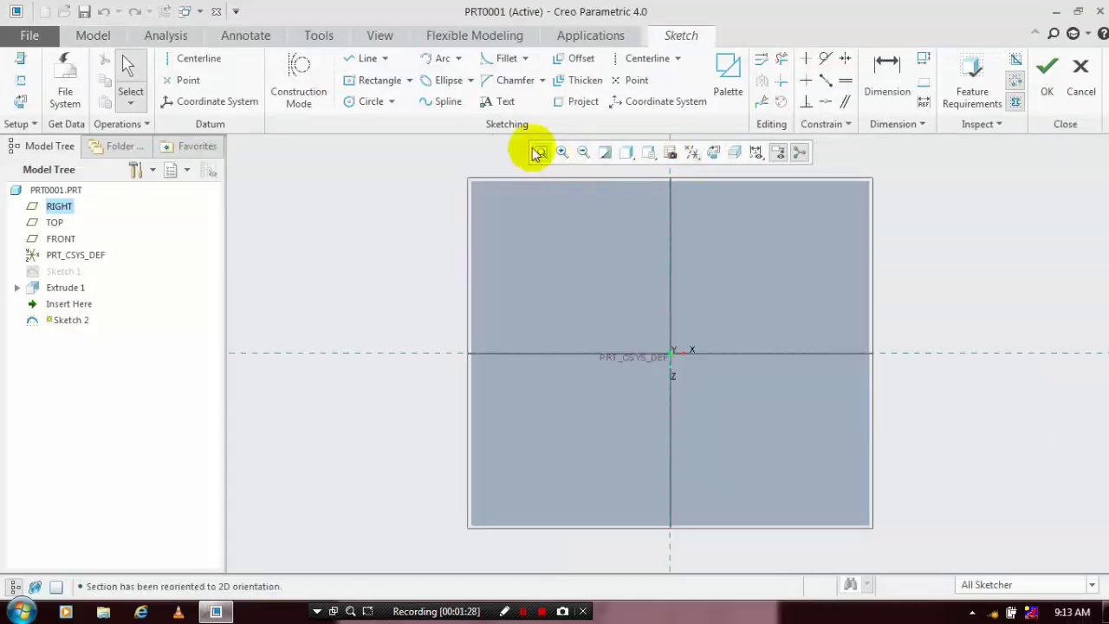
left_click(364, 101)
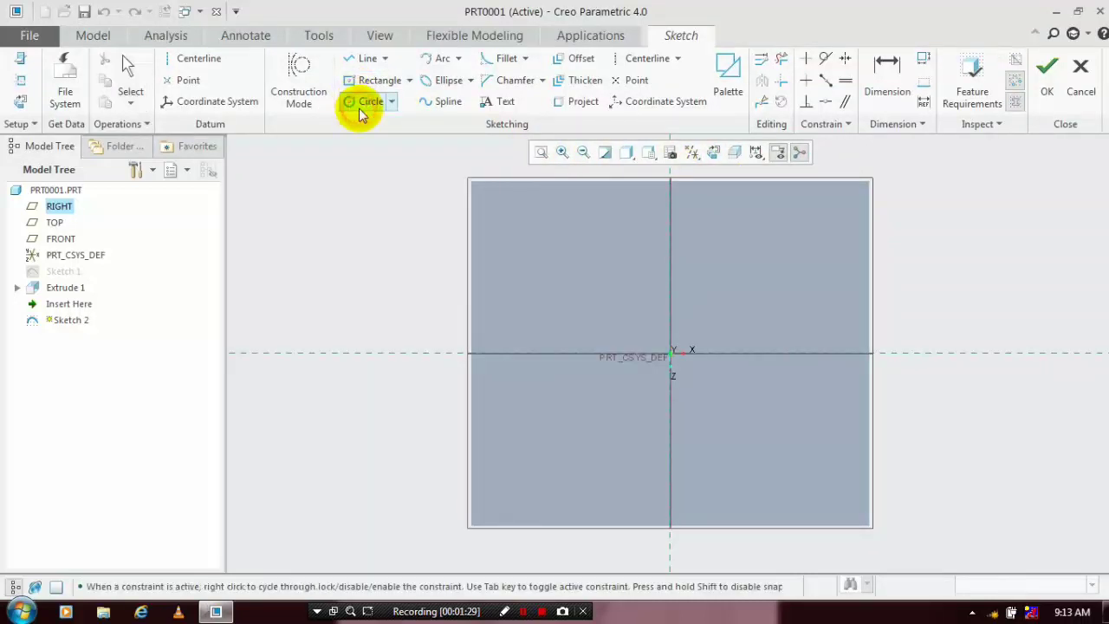
left_click(673, 362)
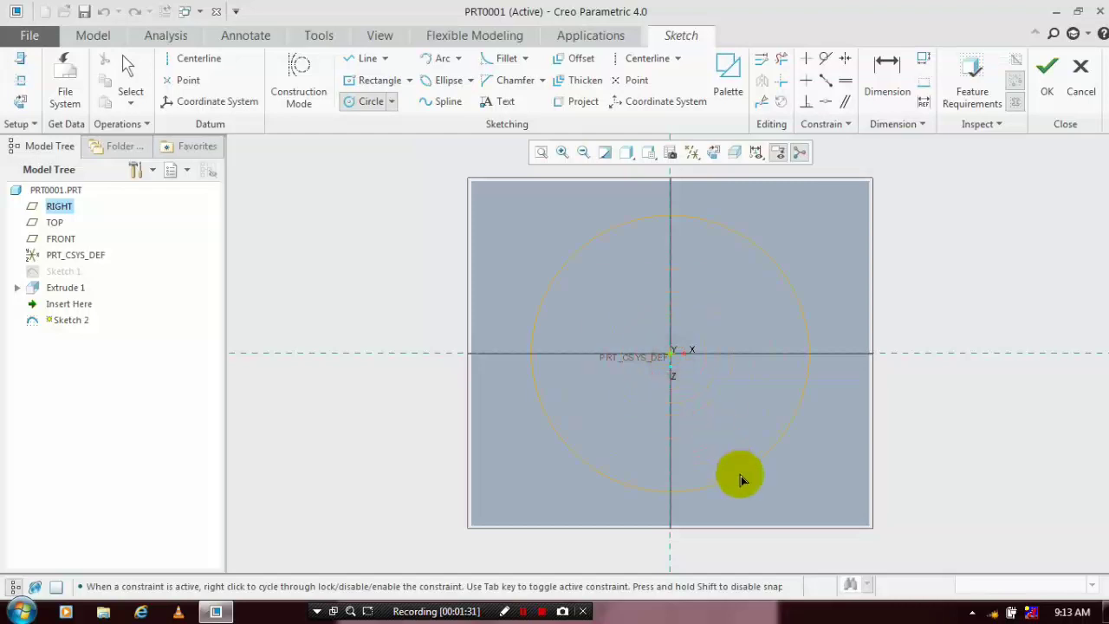
left_click(741, 475)
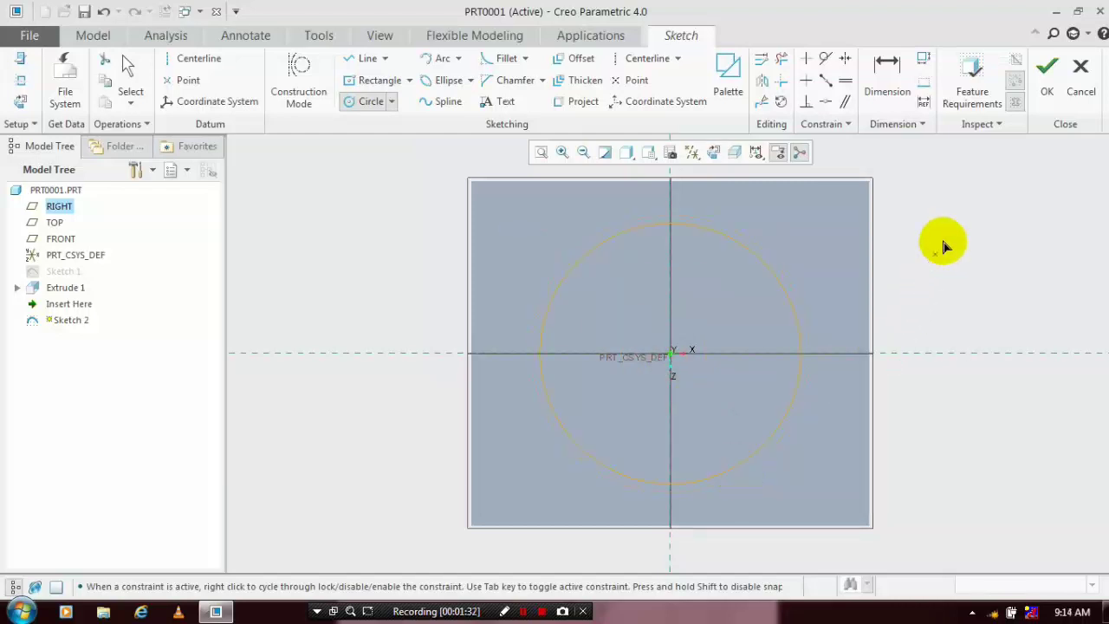
left_click(1046, 86)
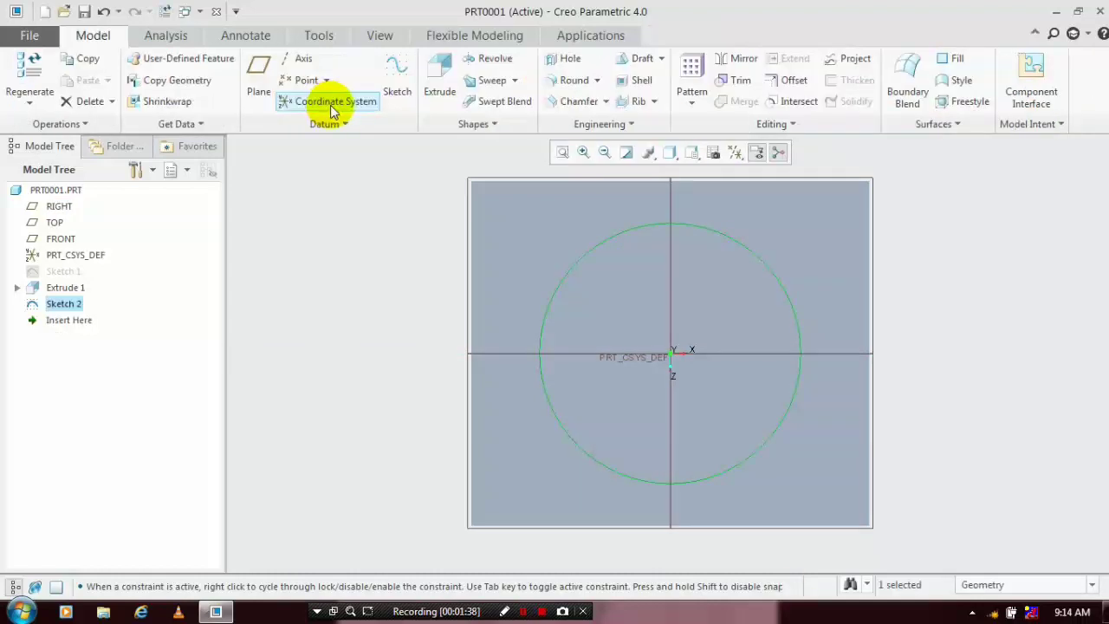
Step: Extrude the circle 80 out from the block's face to form a cylindrical boss
left_click(439, 86)
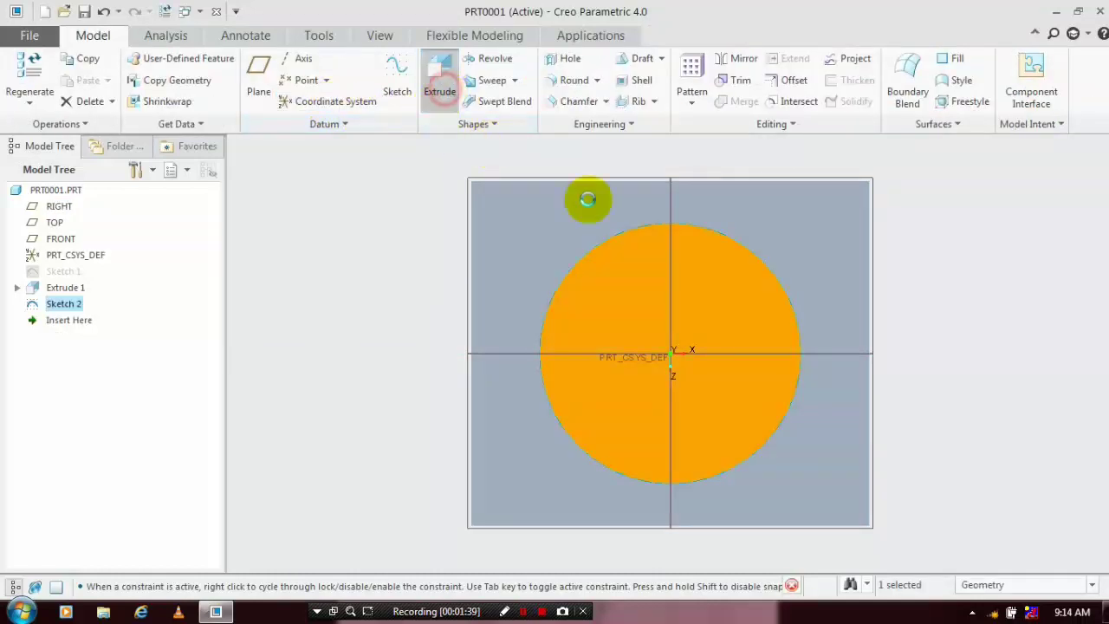
key("ctrl+d")
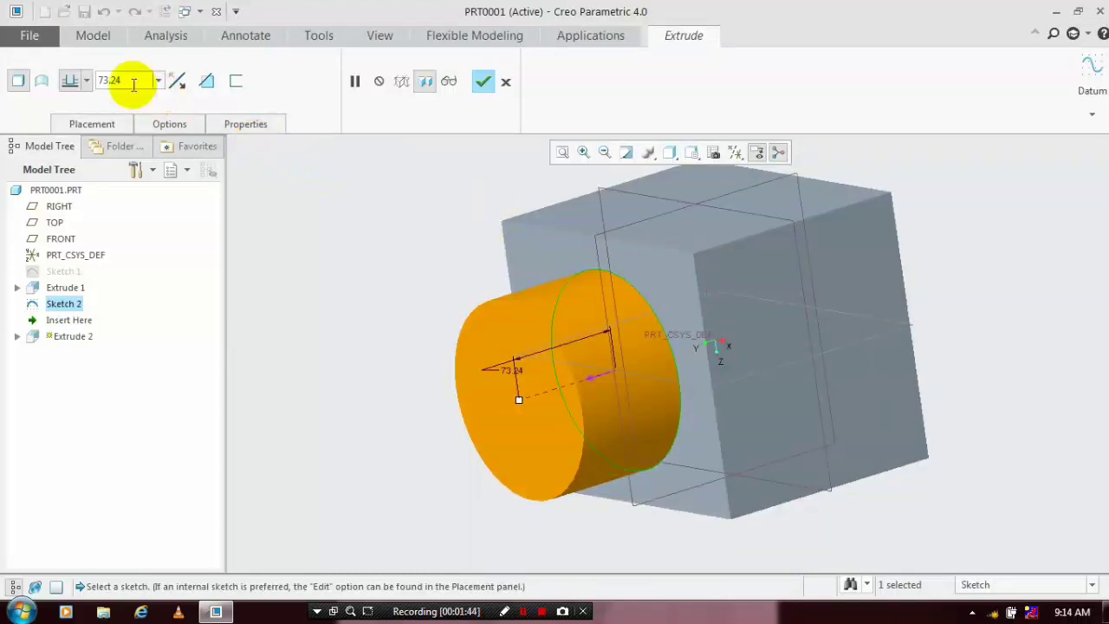
double_click(133, 81)
type("80")
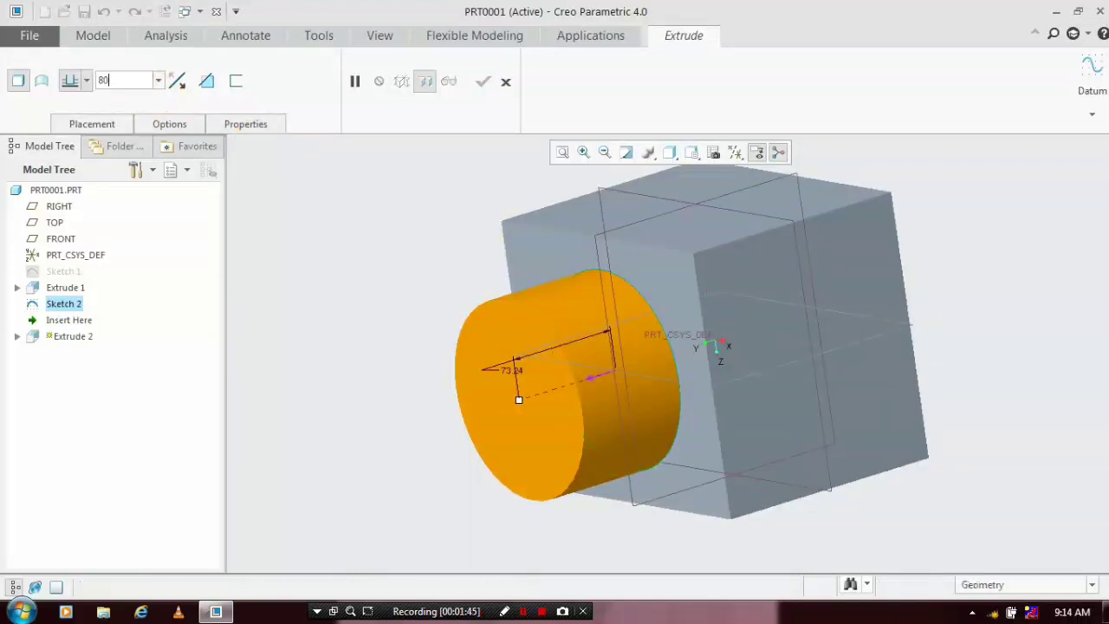
key("Return")
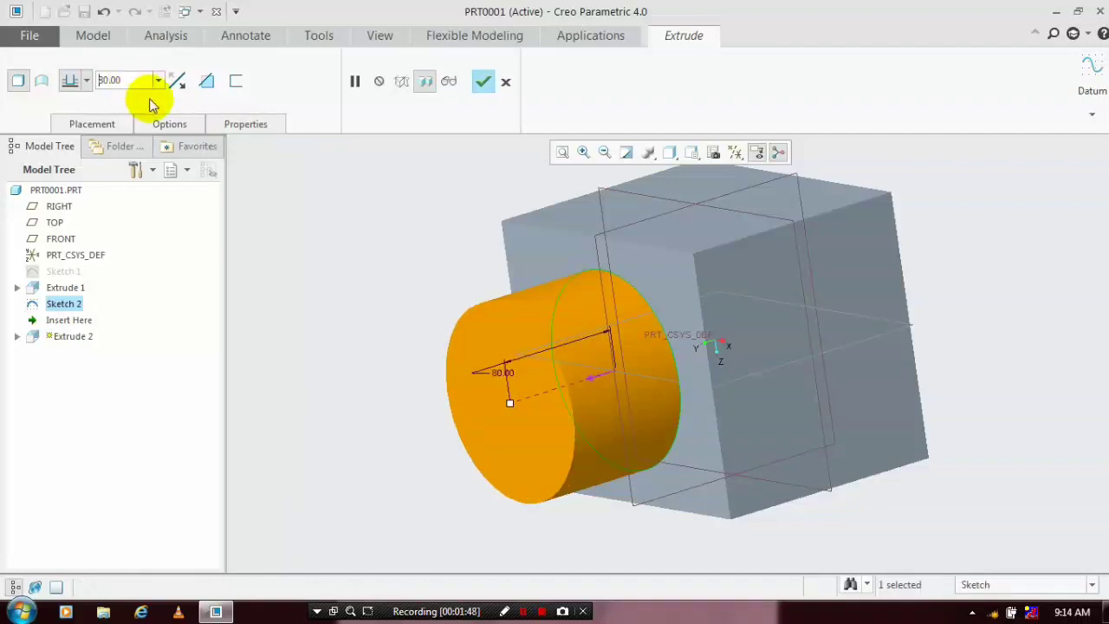
left_click(483, 85)
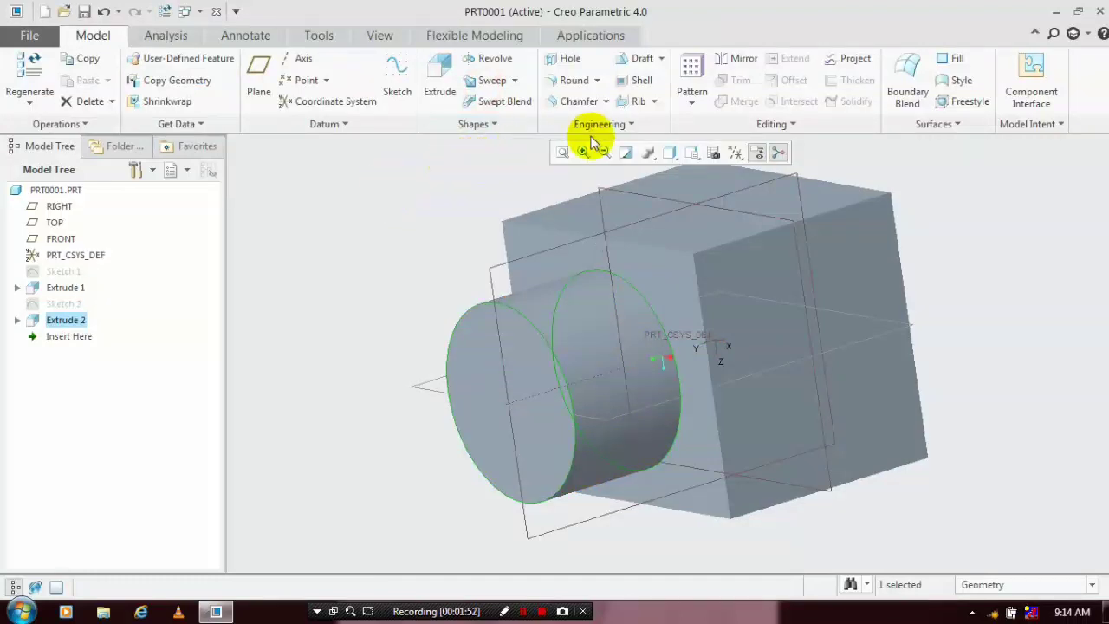
Step: Mirror the Extrude 2 boss across the TOP datum plane onto the opposite face
left_click(743, 69)
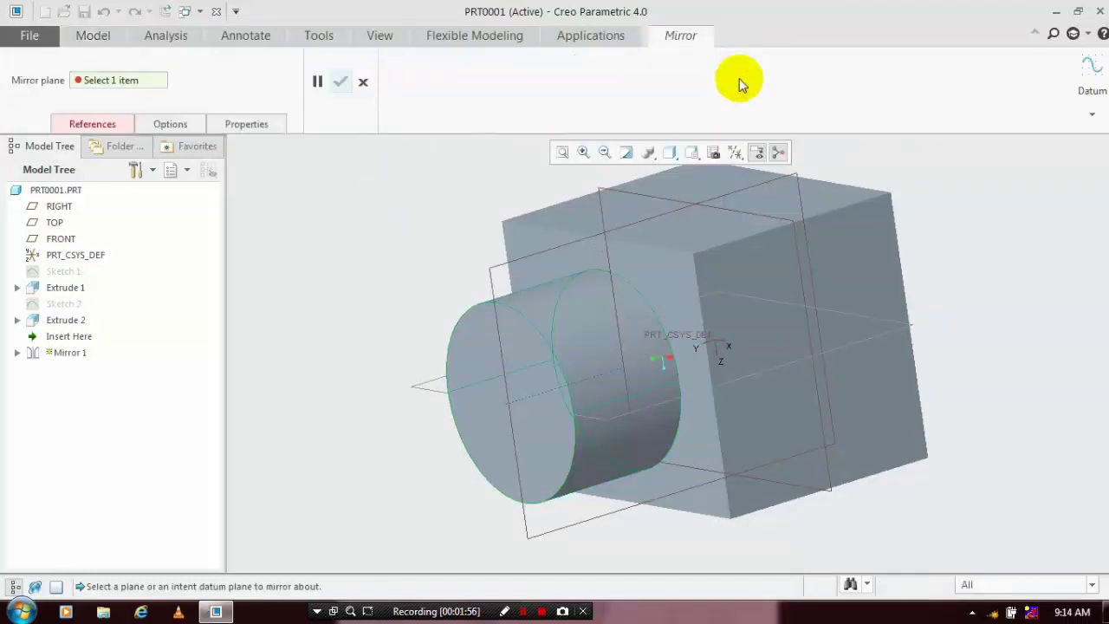
left_click(654, 201)
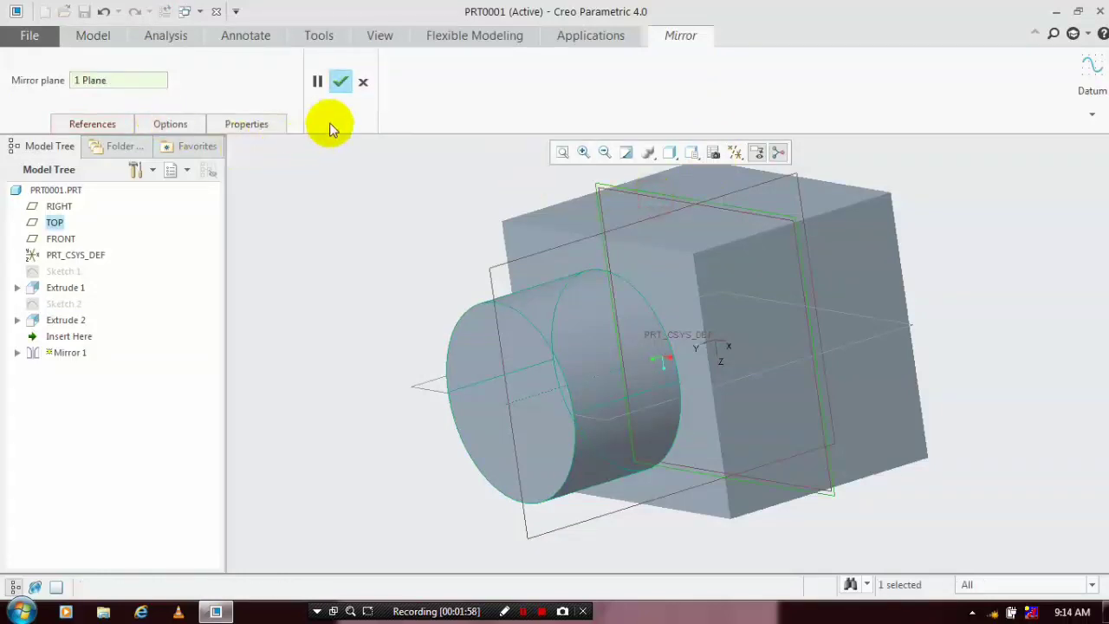
left_click(339, 81)
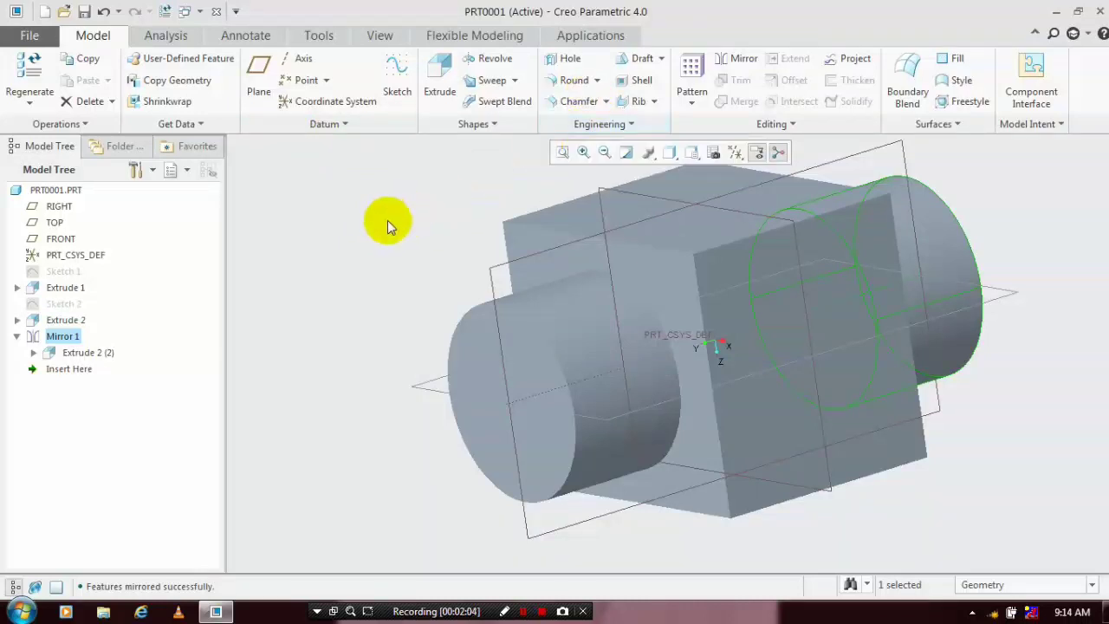
scroll(387, 219, "down", 2)
scroll(511, 187, "up", 1)
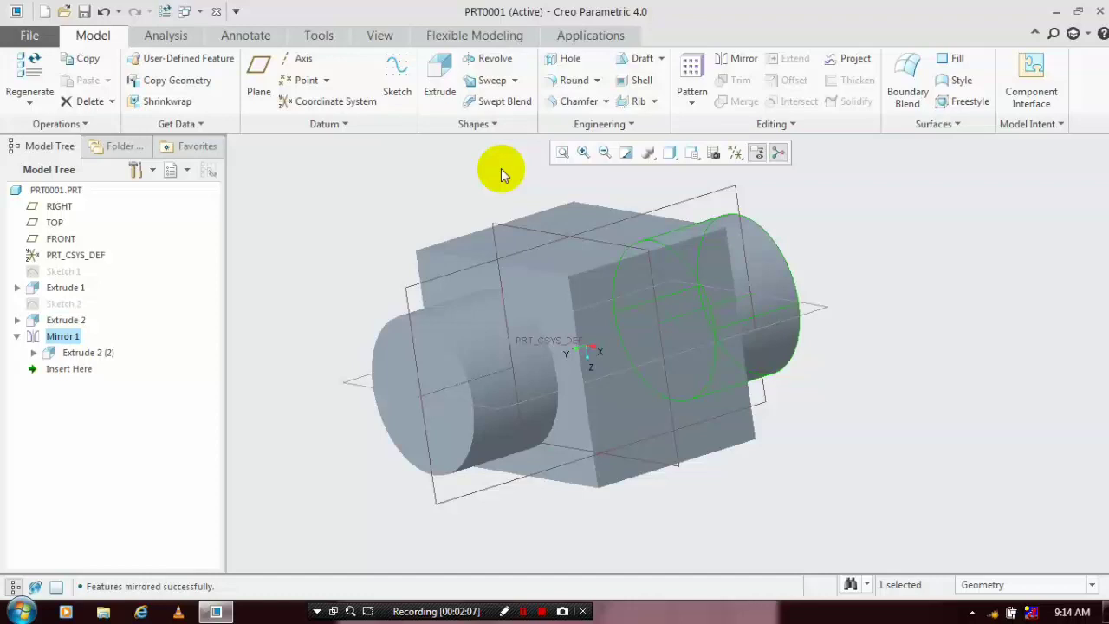
Step: Start a round and select the head block's long edges
left_click(597, 79)
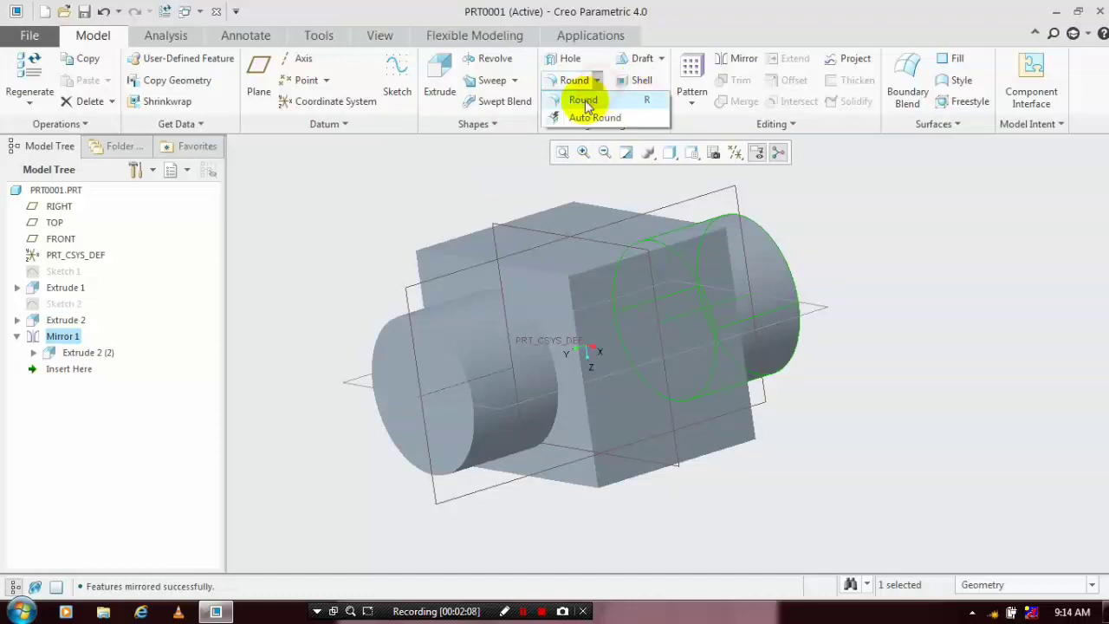
left_click(578, 101)
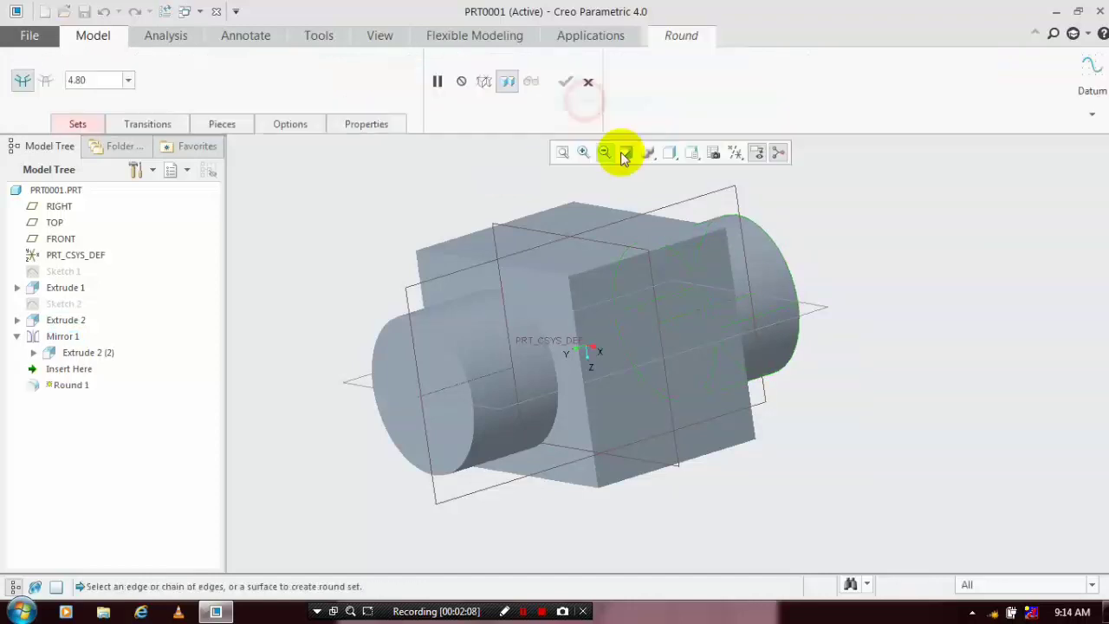
left_click(719, 459)
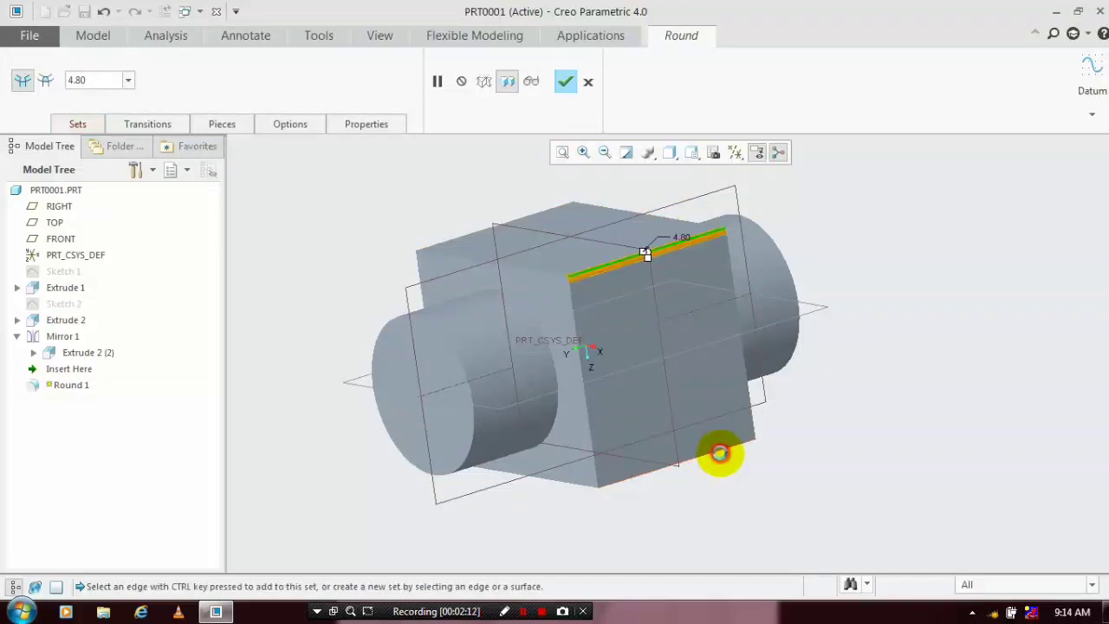
left_click(718, 453)
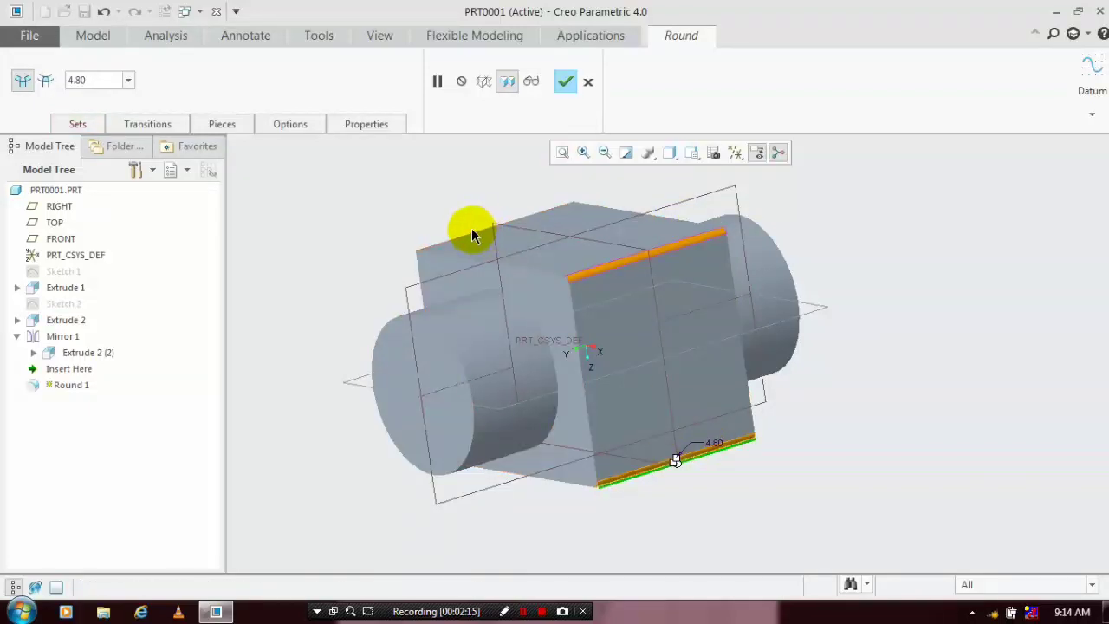
left_click(472, 233)
middle_click_drag(390, 222, 474, 275)
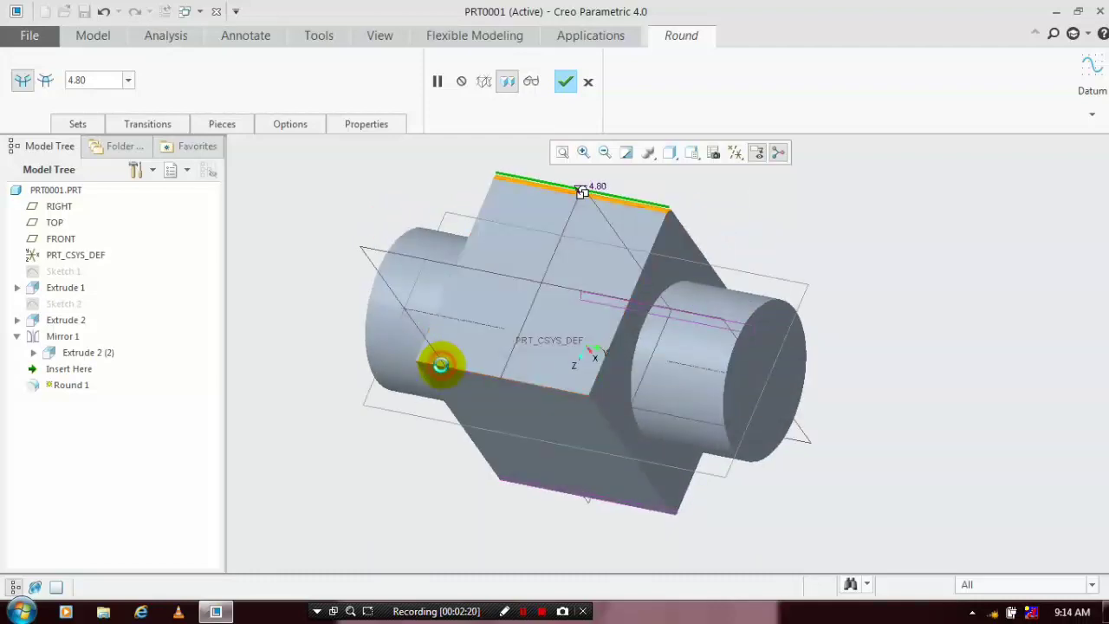
left_click(490, 360)
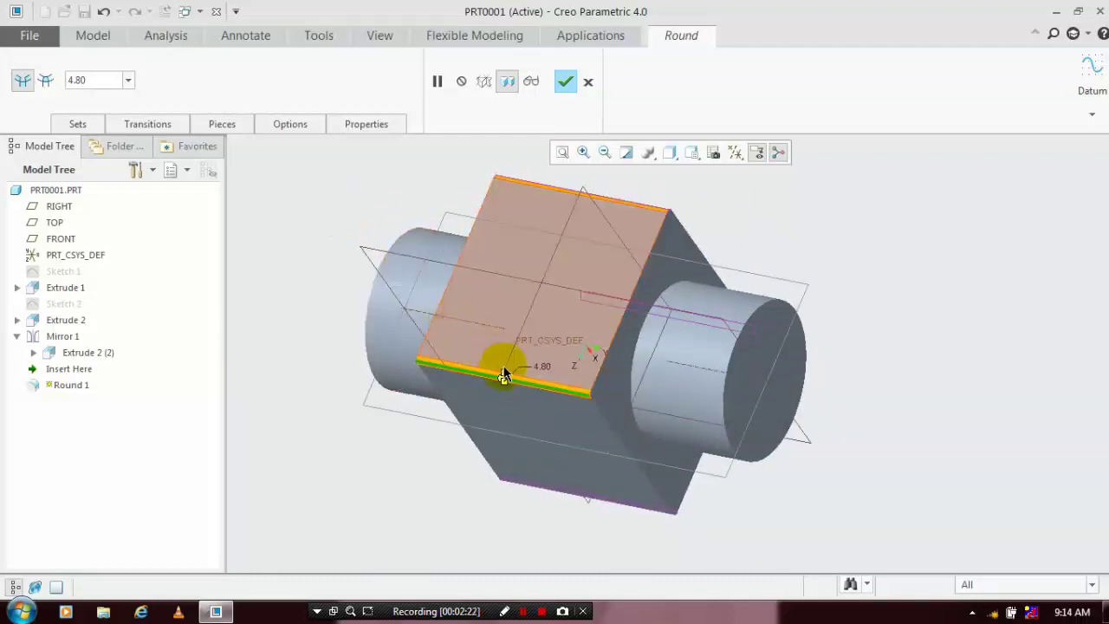
Step: Set the round radius to 45 (after trying 20) and add the top edge as a new set
double_click(114, 81)
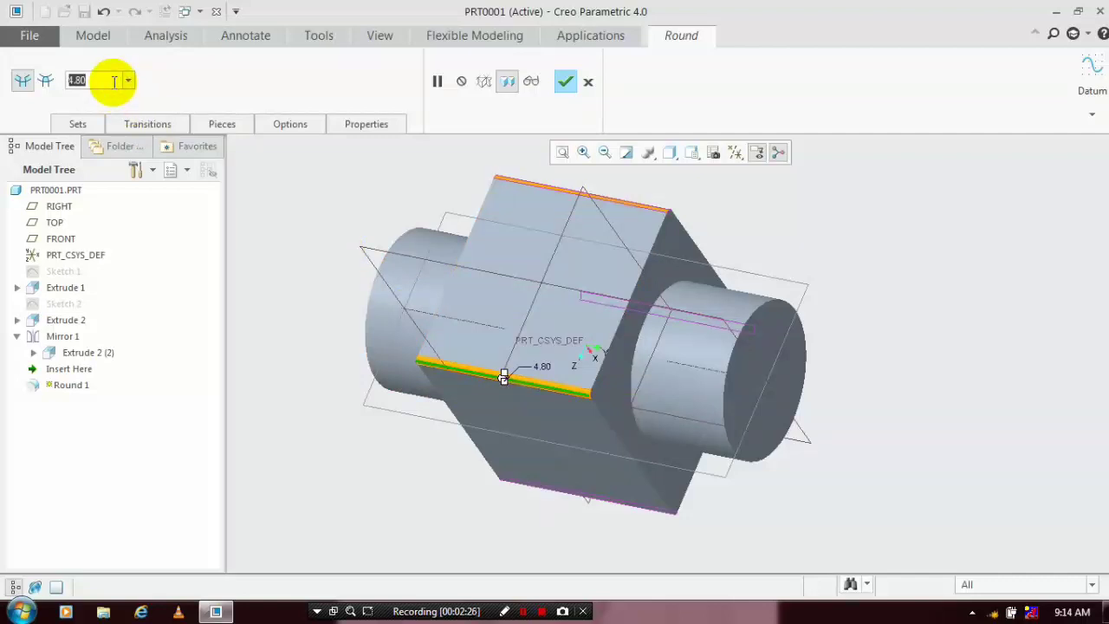
type("20")
key("Return")
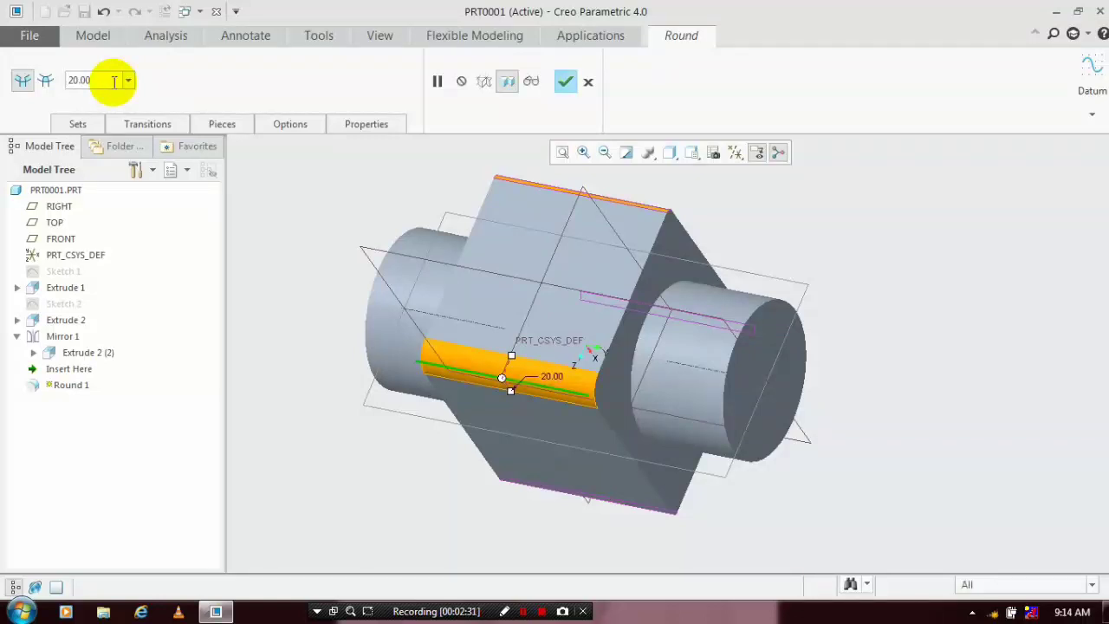
key("BackSpace")
key("BackSpace")
key("BackSpace")
key("BackSpace")
key("BackSpace")
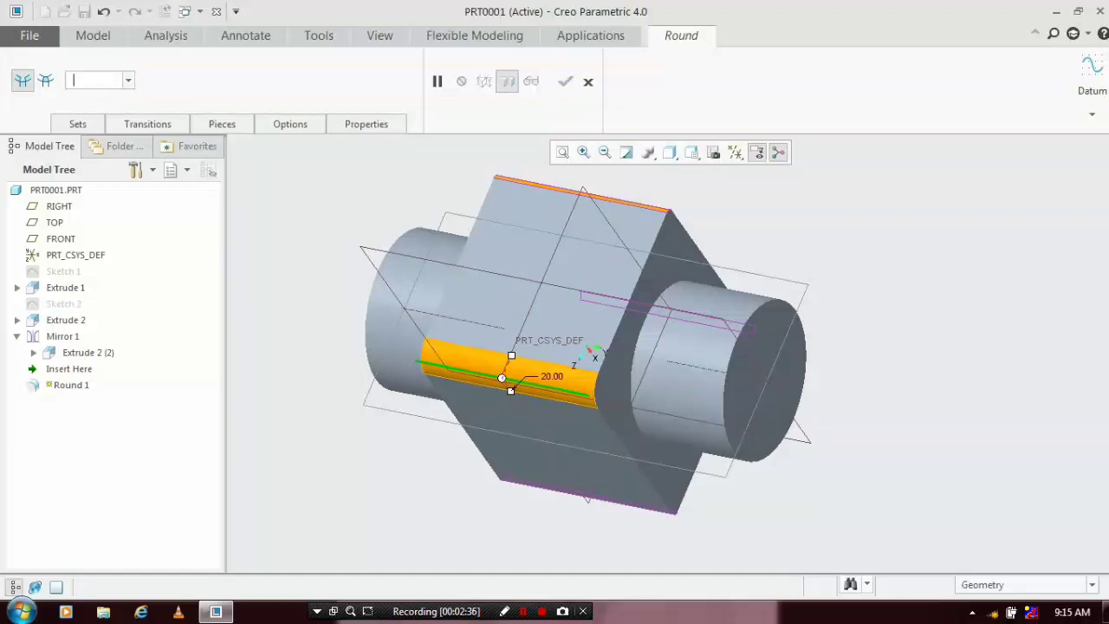
type("45")
key("Return")
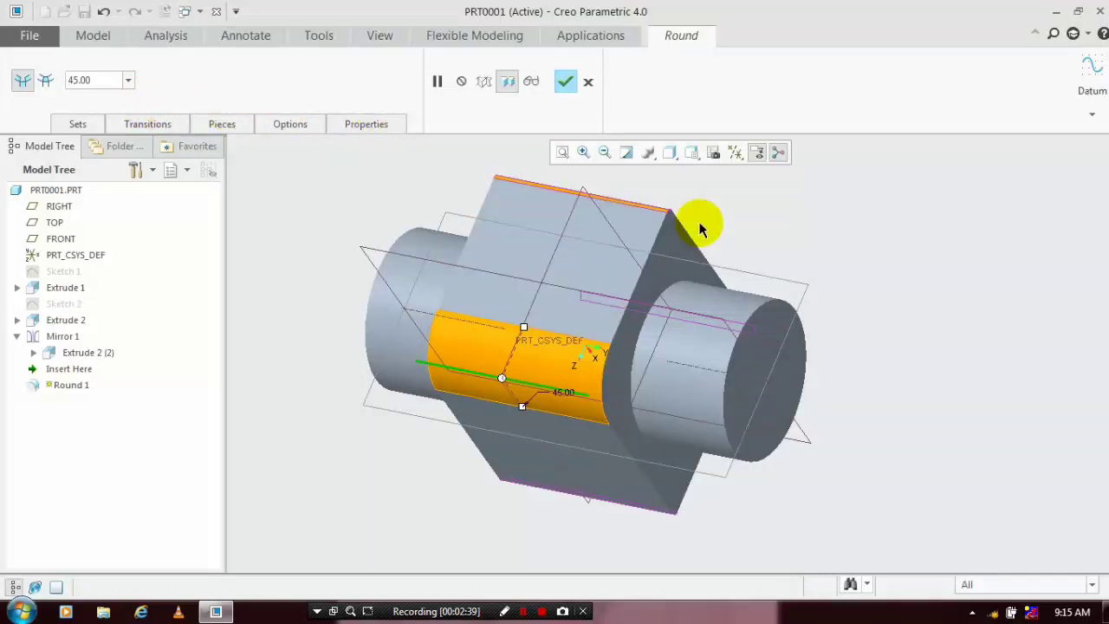
middle_click_drag(702, 229, 527, 240)
left_click(535, 245)
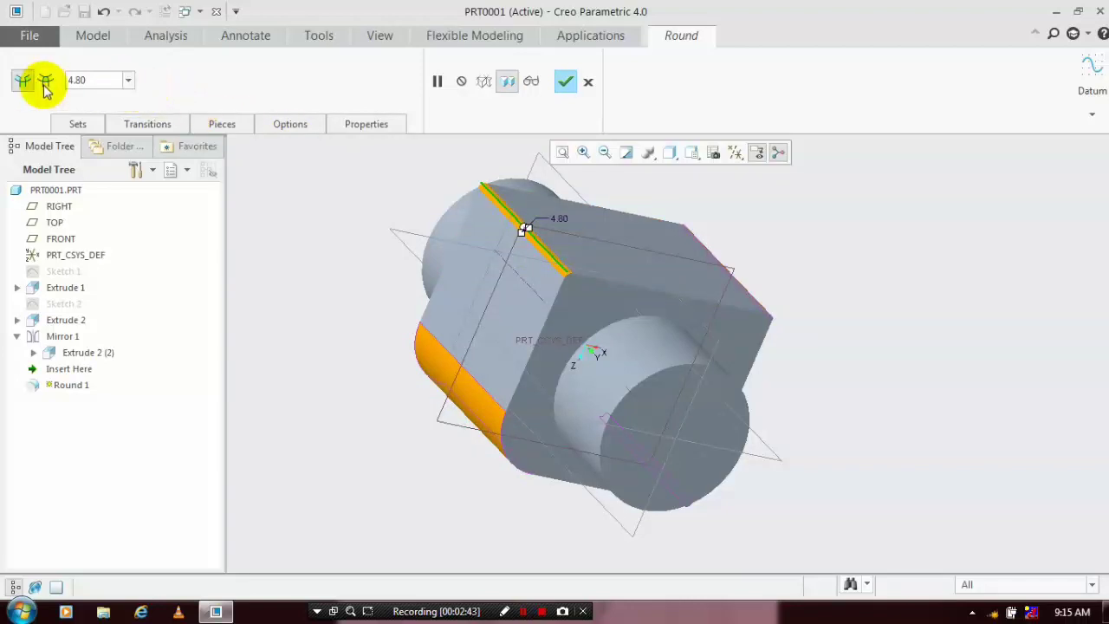
Step: Give the top and right edge sets a 45 radius and complete Round 1
type("45")
key("Return")
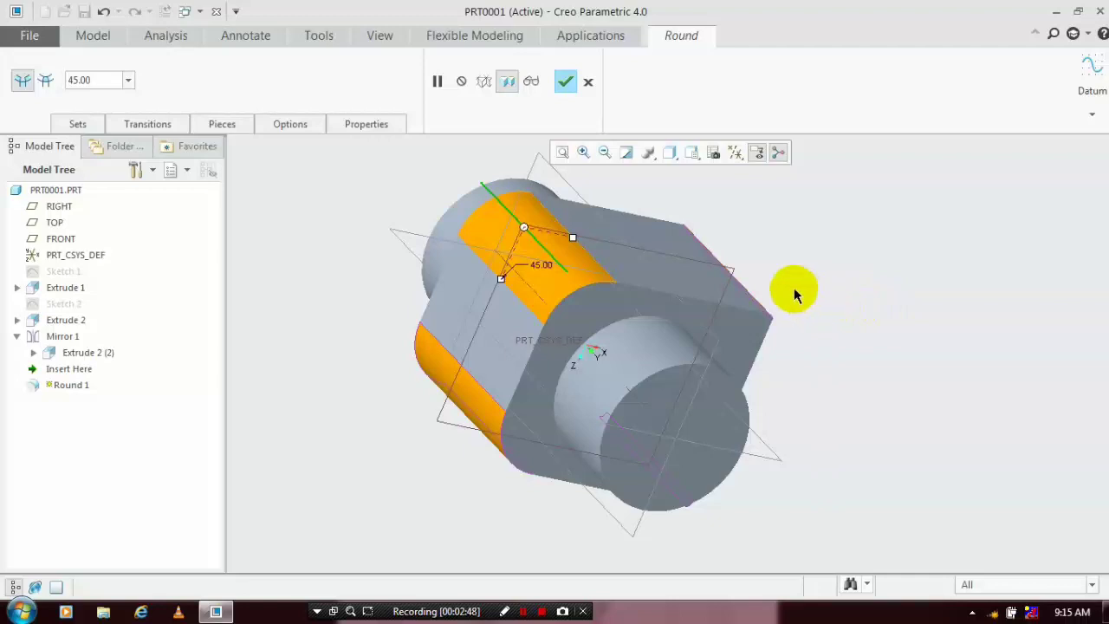
middle_click_drag(809, 320, 713, 300)
left_click(712, 286)
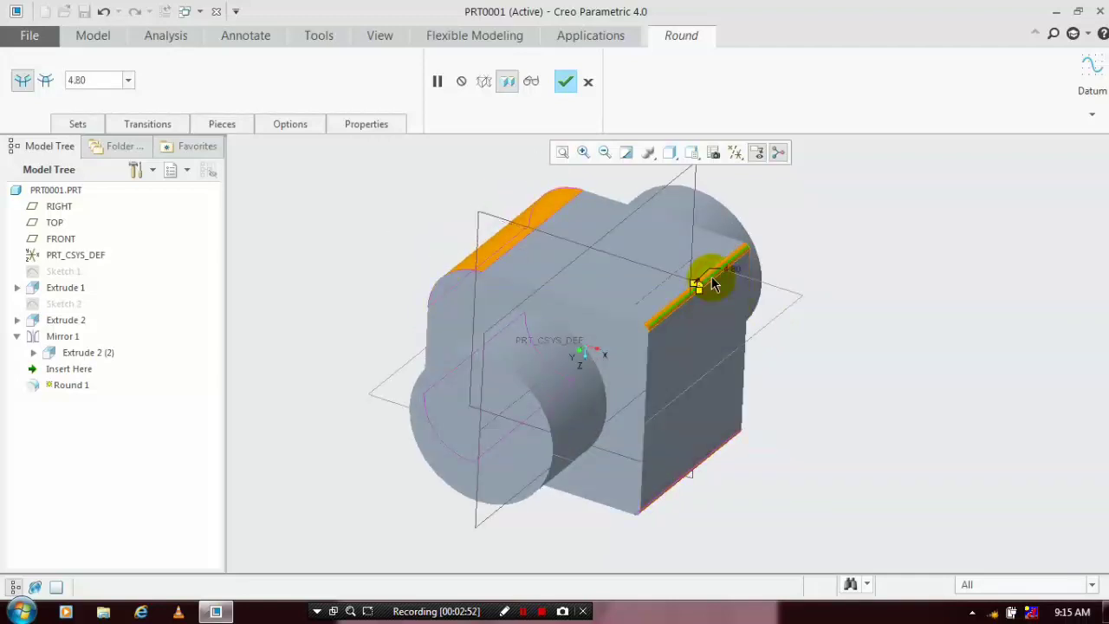
double_click(86, 83)
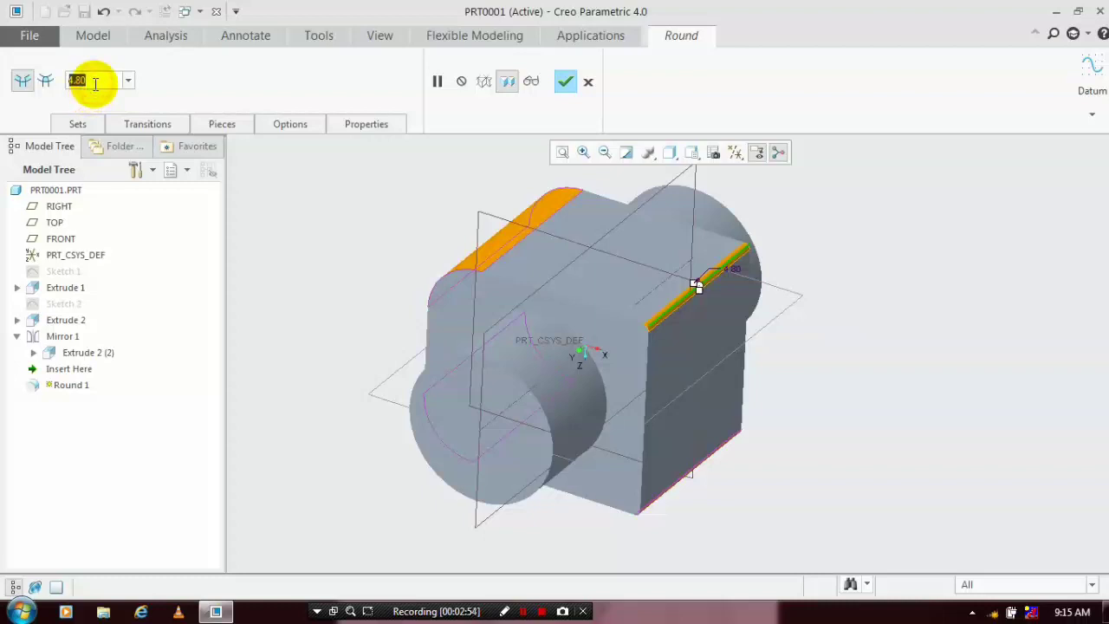
type("45")
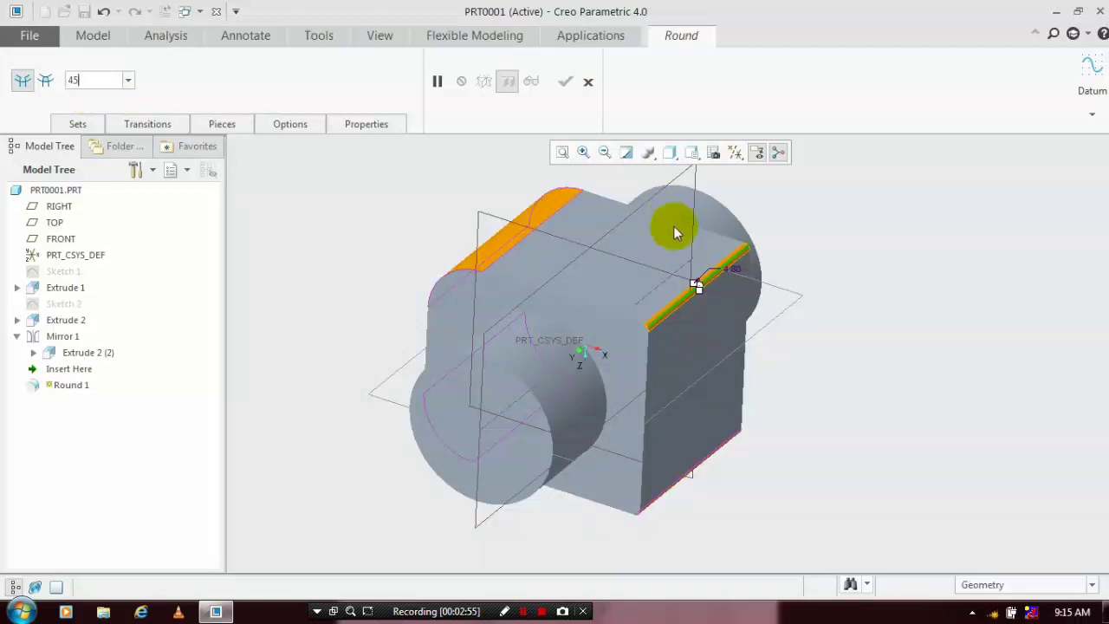
key("Return")
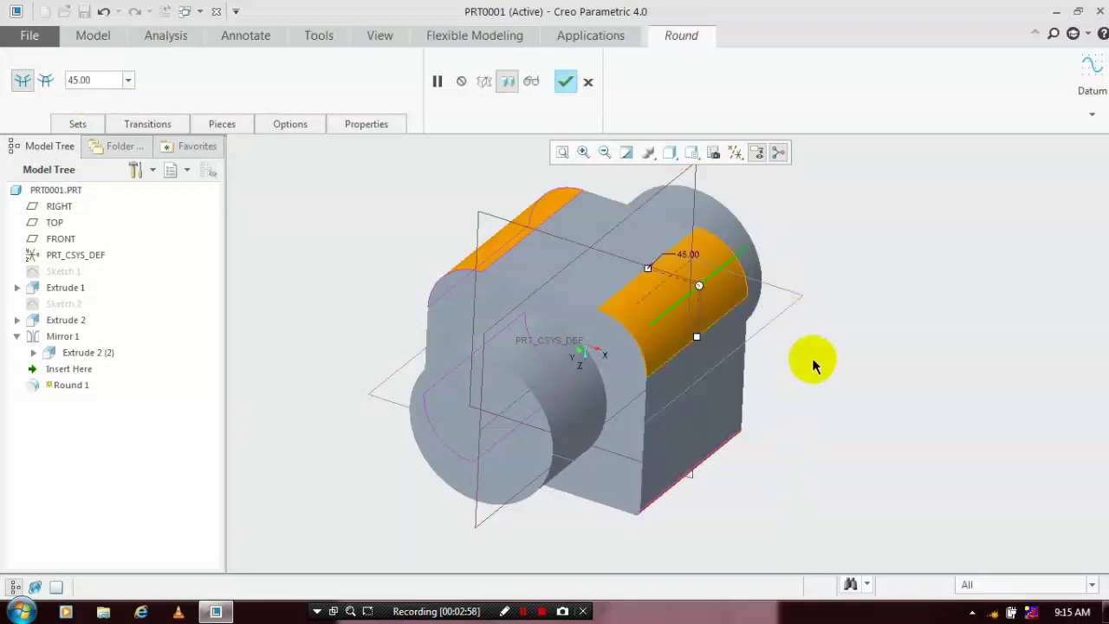
middle_click_drag(774, 389, 755, 315)
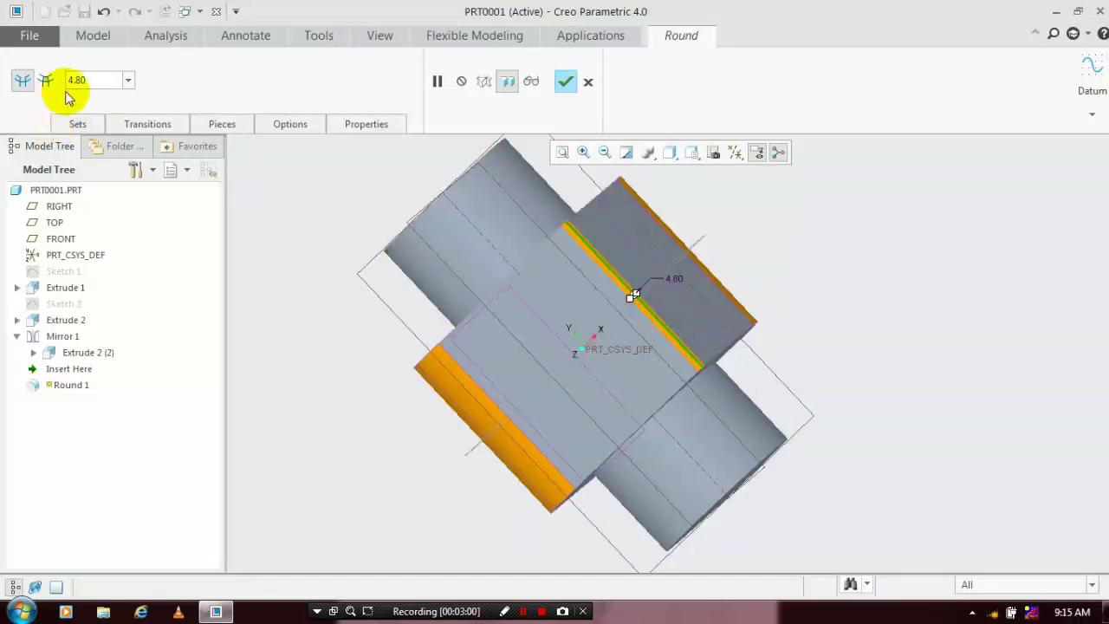
double_click(90, 80)
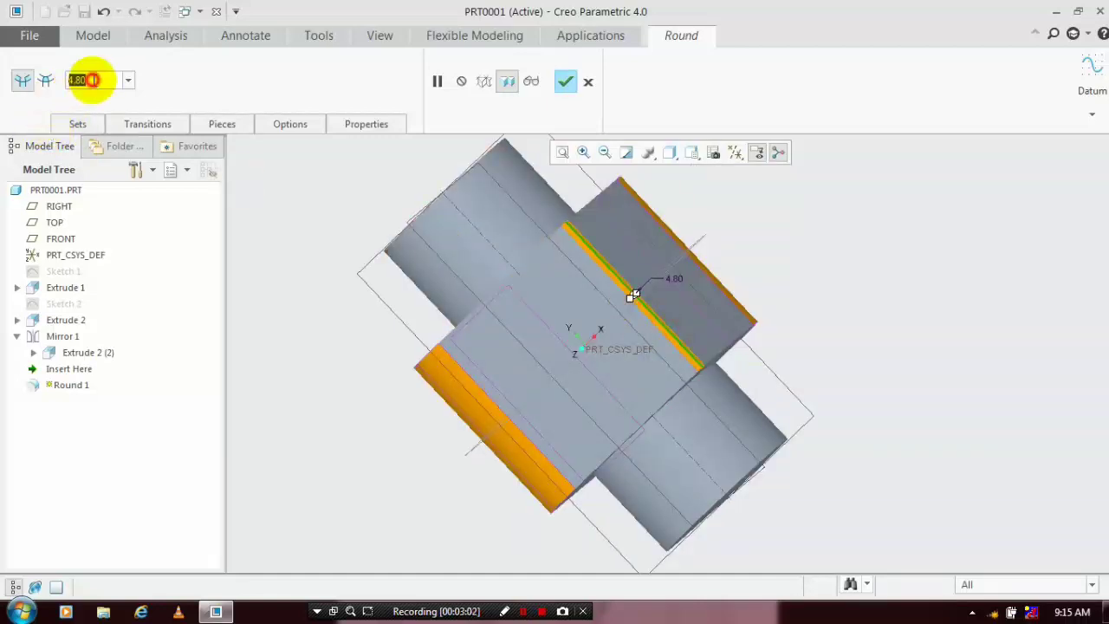
type("45")
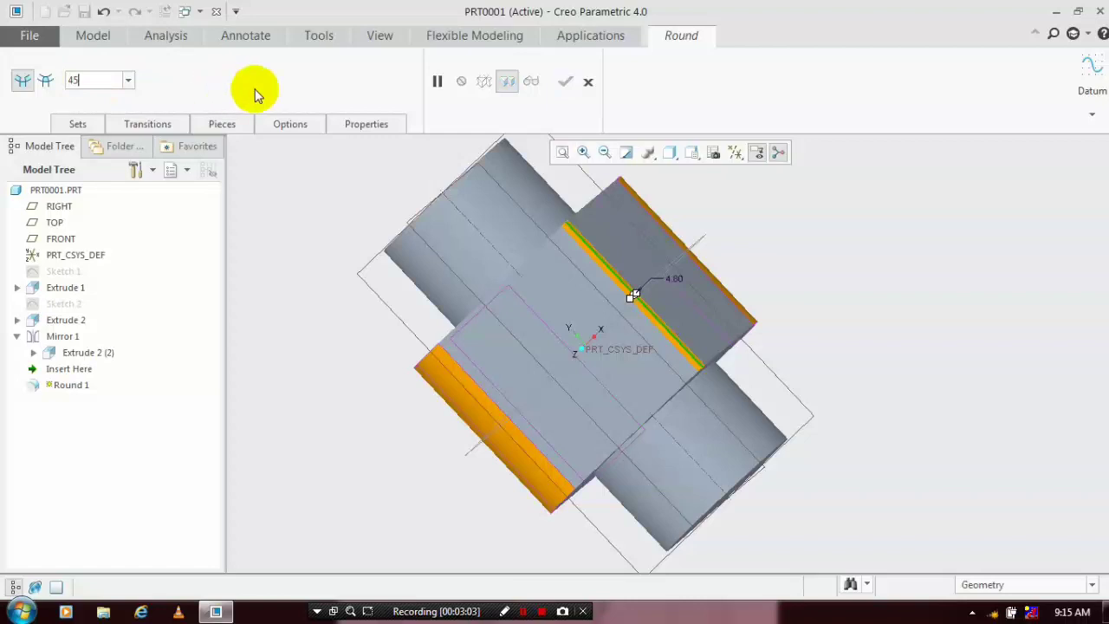
left_click(565, 81)
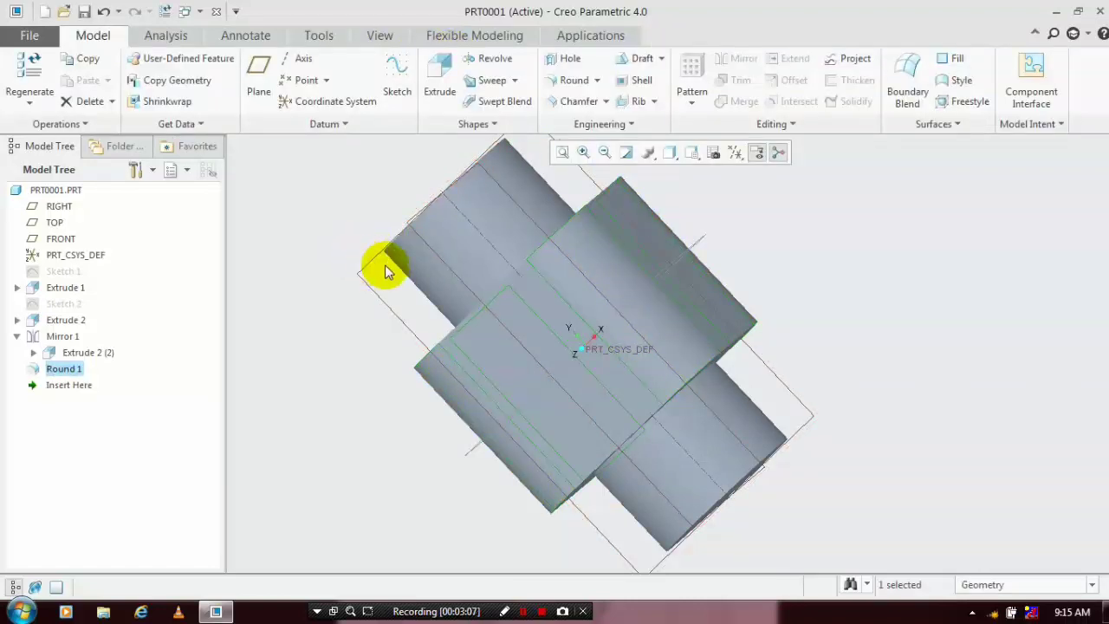
Step: Create Round 2 with radius 25 on the outer end edges of both bosses
middle_click_drag(385, 264, 252, 152)
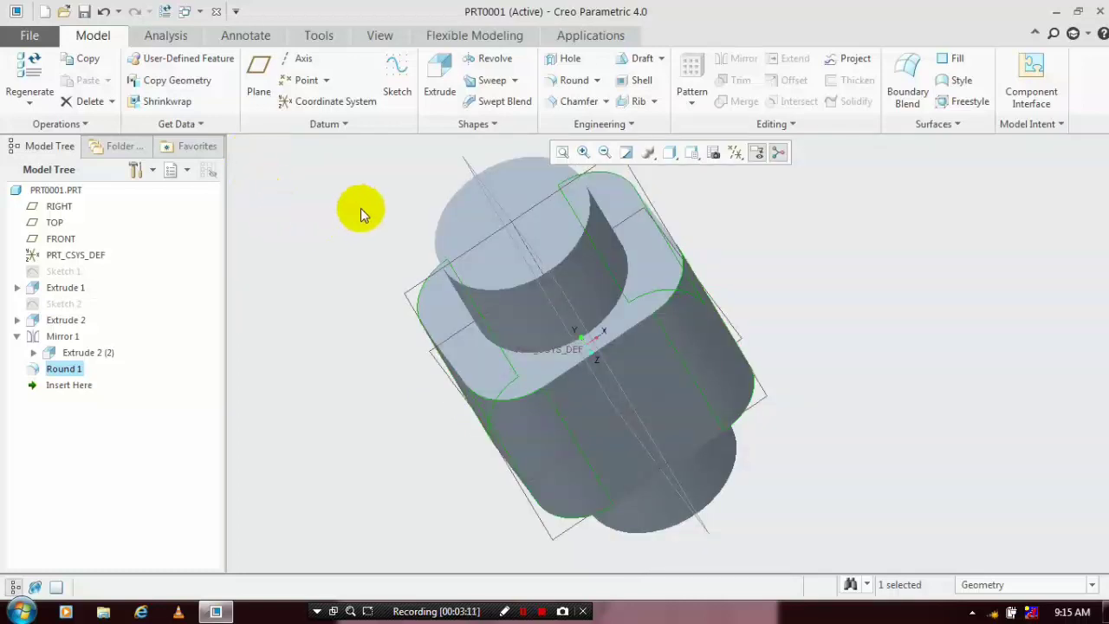
left_click(554, 82)
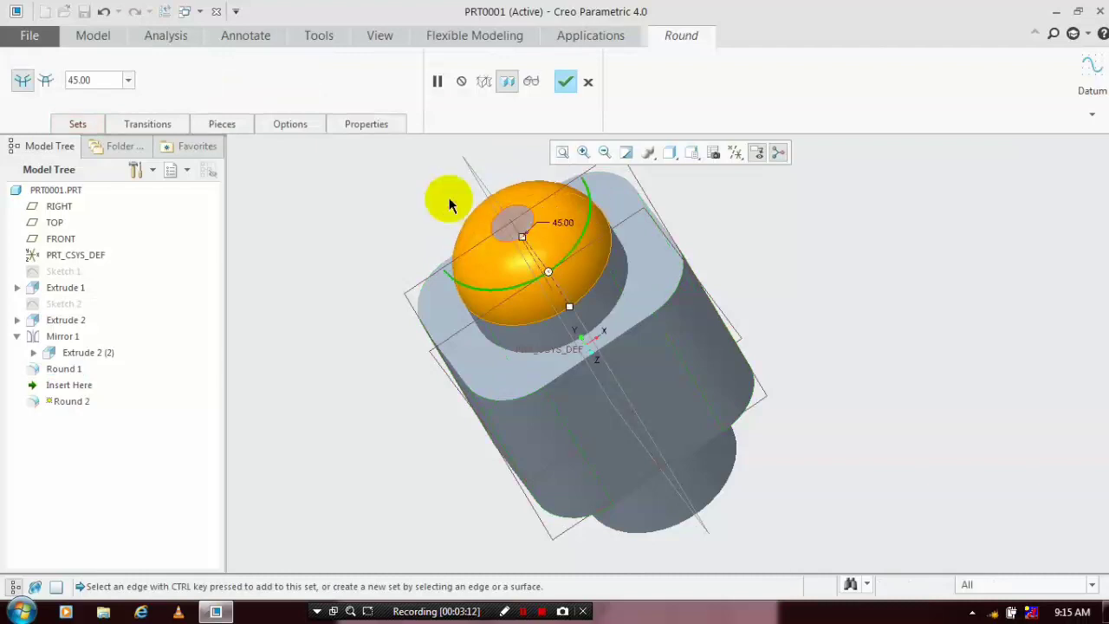
double_click(99, 80)
type("25")
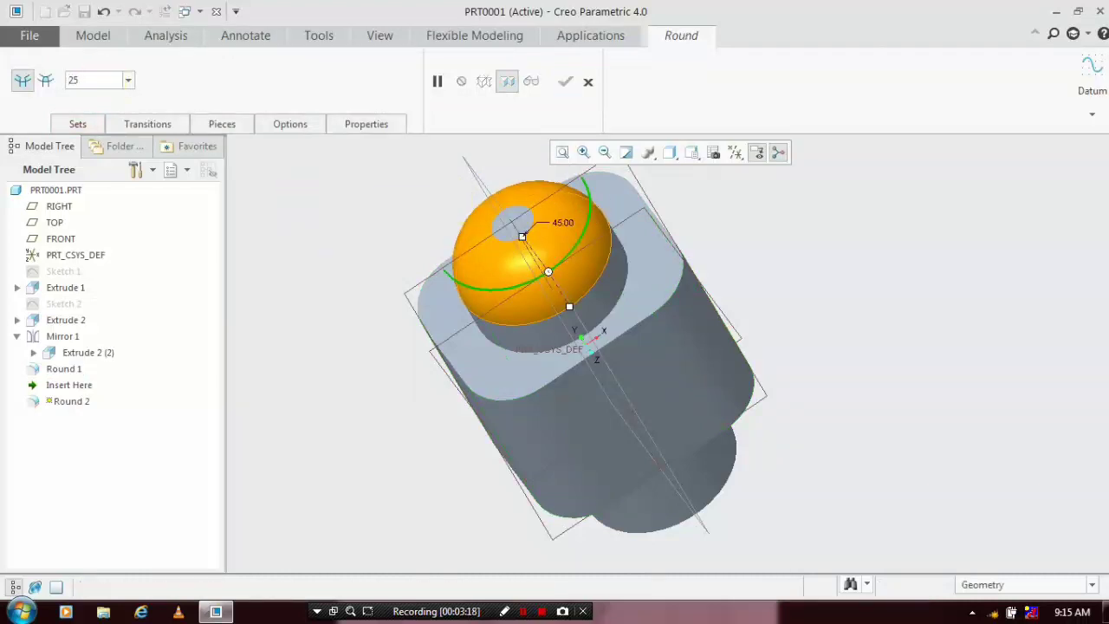
key("Return")
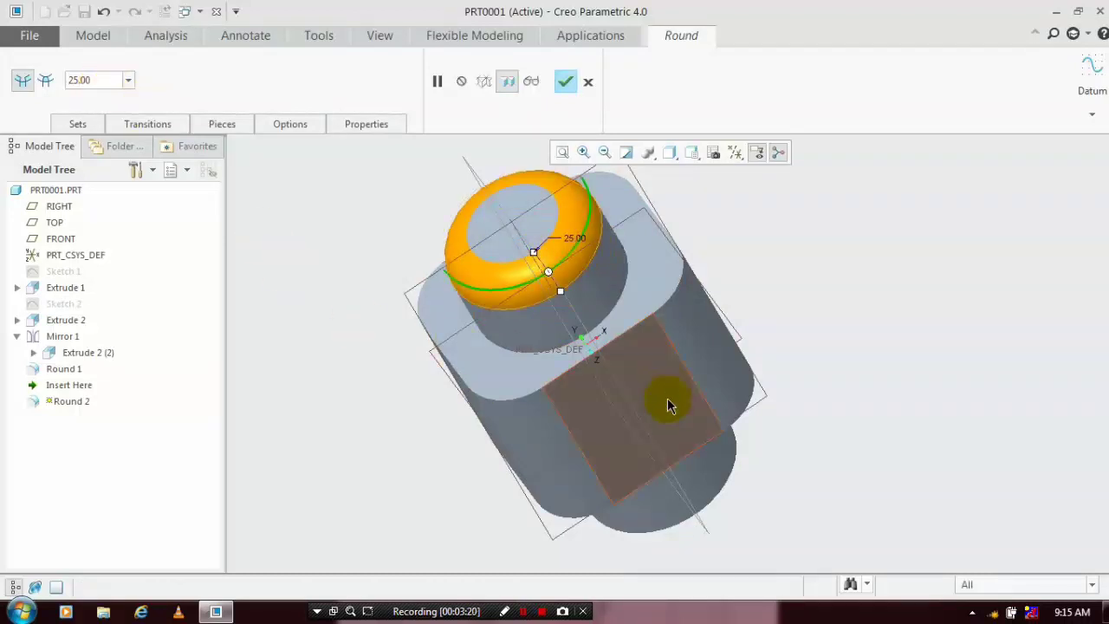
middle_click_drag(841, 366, 755, 320)
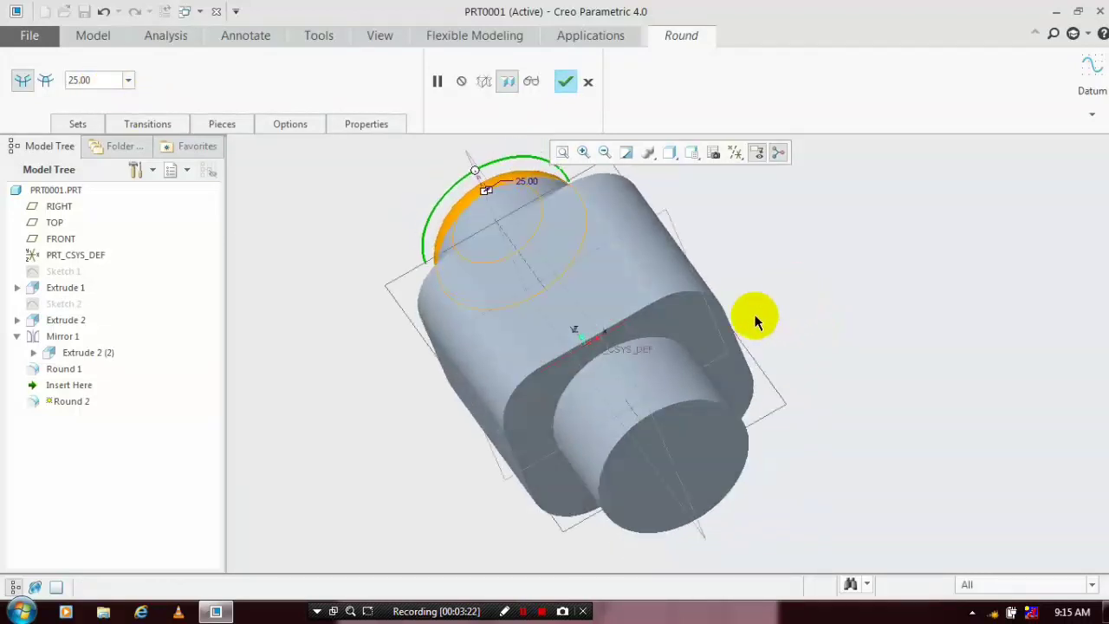
left_click(732, 413, "ctrl")
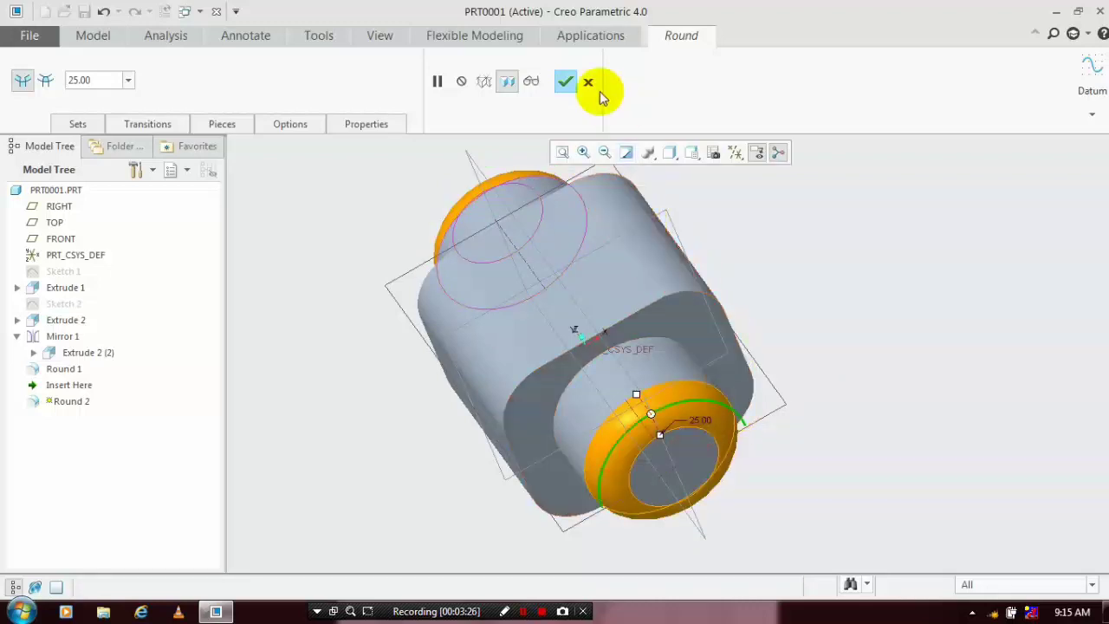
left_click(569, 82)
middle_click_drag(658, 190, 736, 428)
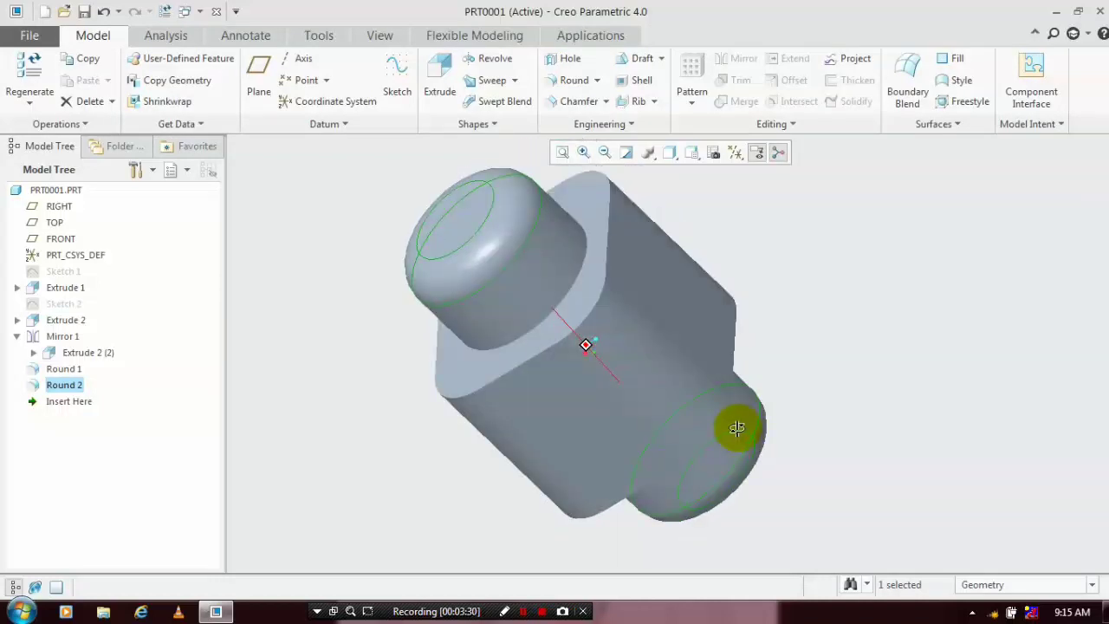
Step: Round the first boss-to-head join edge with a 22 radius
left_click(441, 161)
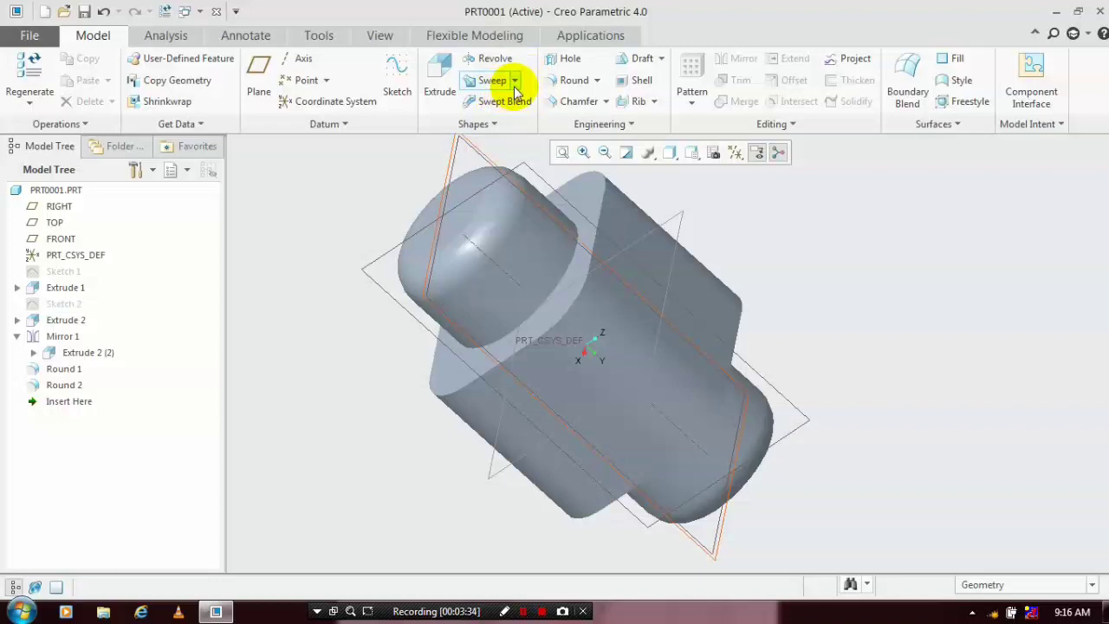
left_click(568, 80)
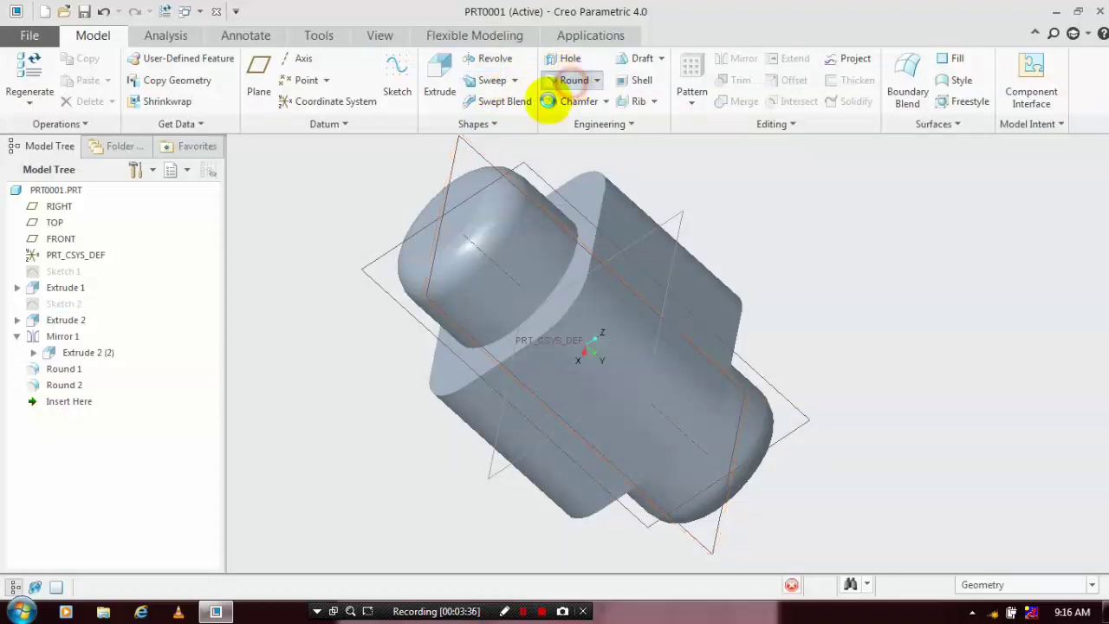
left_click(574, 253)
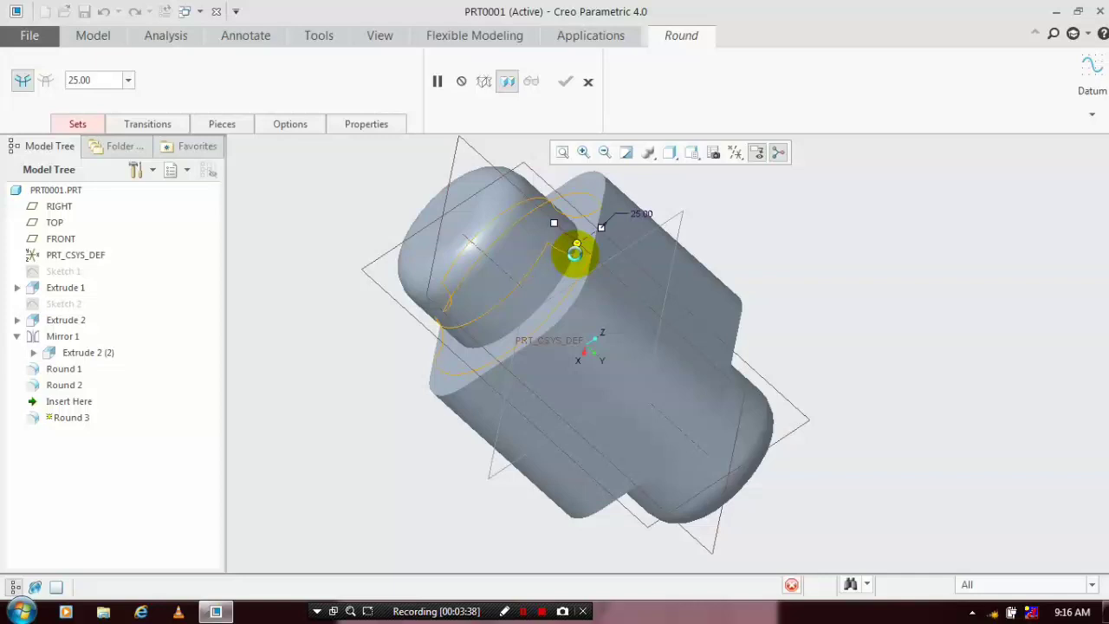
double_click(108, 79)
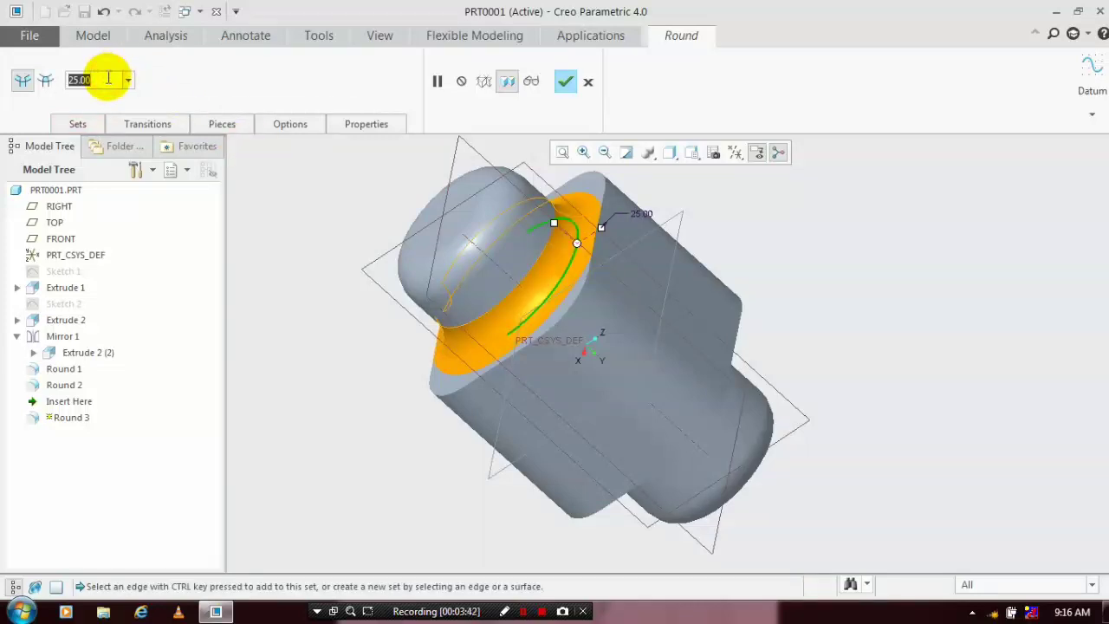
type("22")
key("Return")
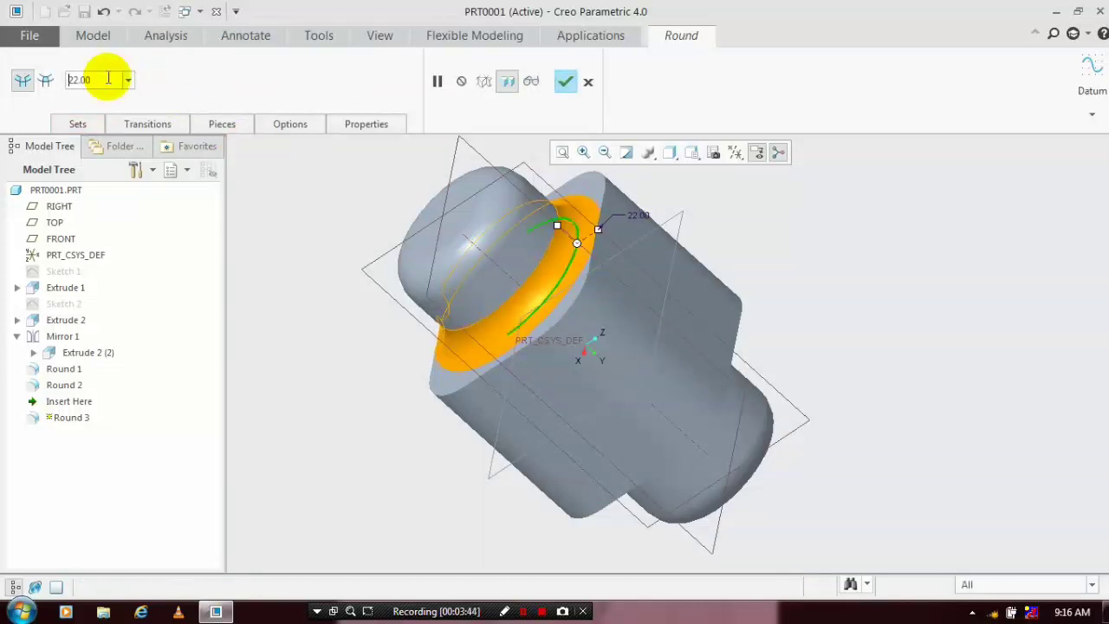
Step: Add the opposite boss join edge to the 22 radius round and finish it
middle_click_drag(779, 304, 740, 259)
scroll(667, 355, "up", 3)
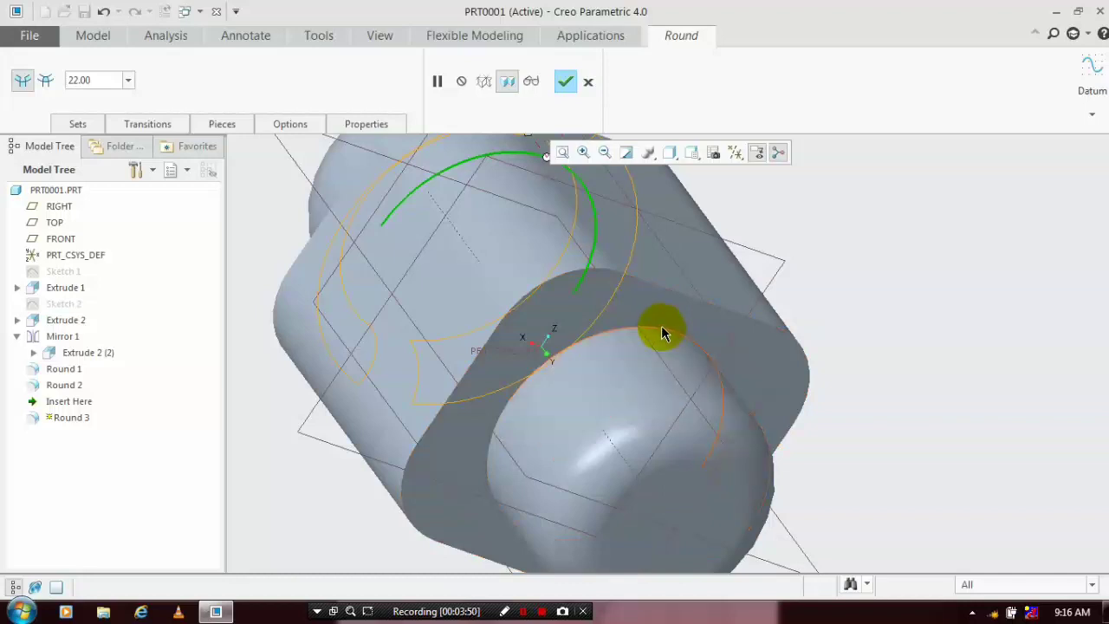
left_click(660, 294)
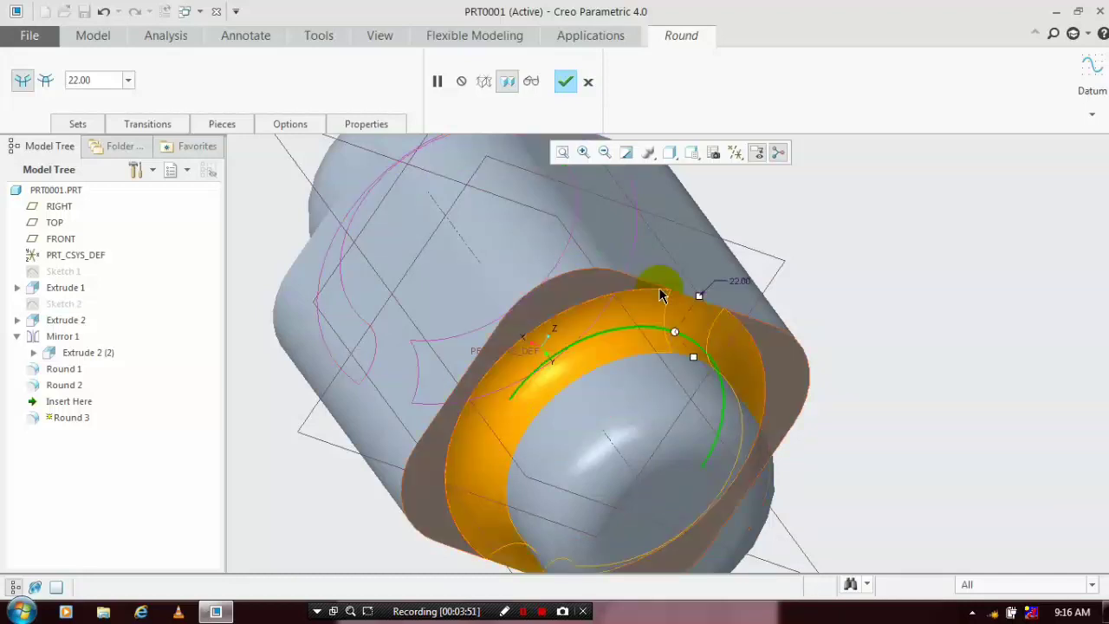
left_click(564, 81)
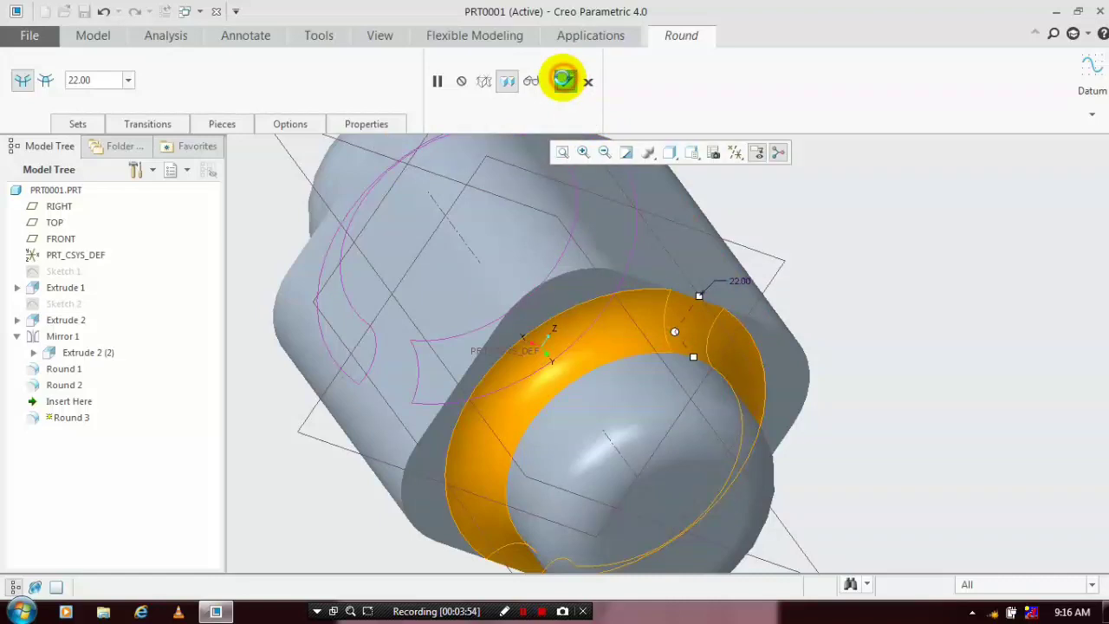
left_click(885, 248)
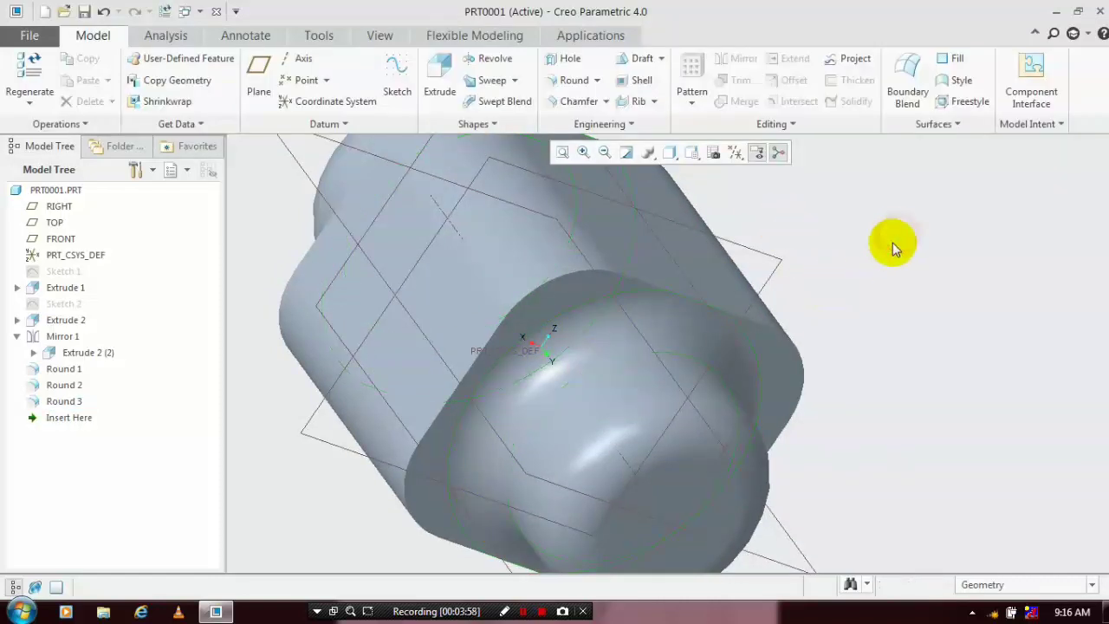
scroll(886, 272, "down", 3)
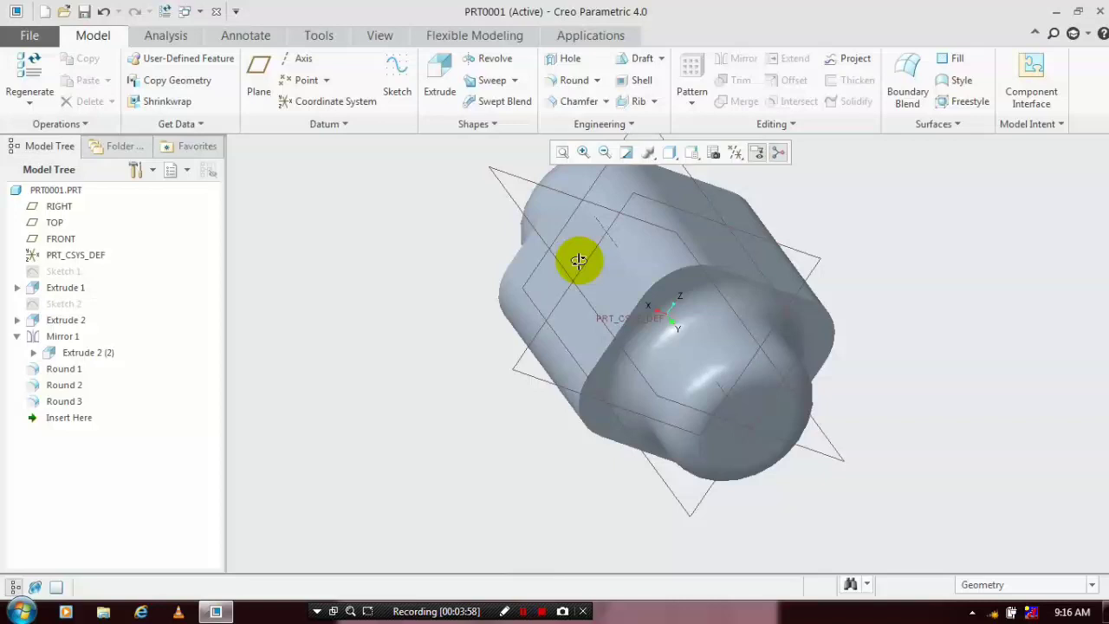
middle_click_drag(578, 261, 529, 262)
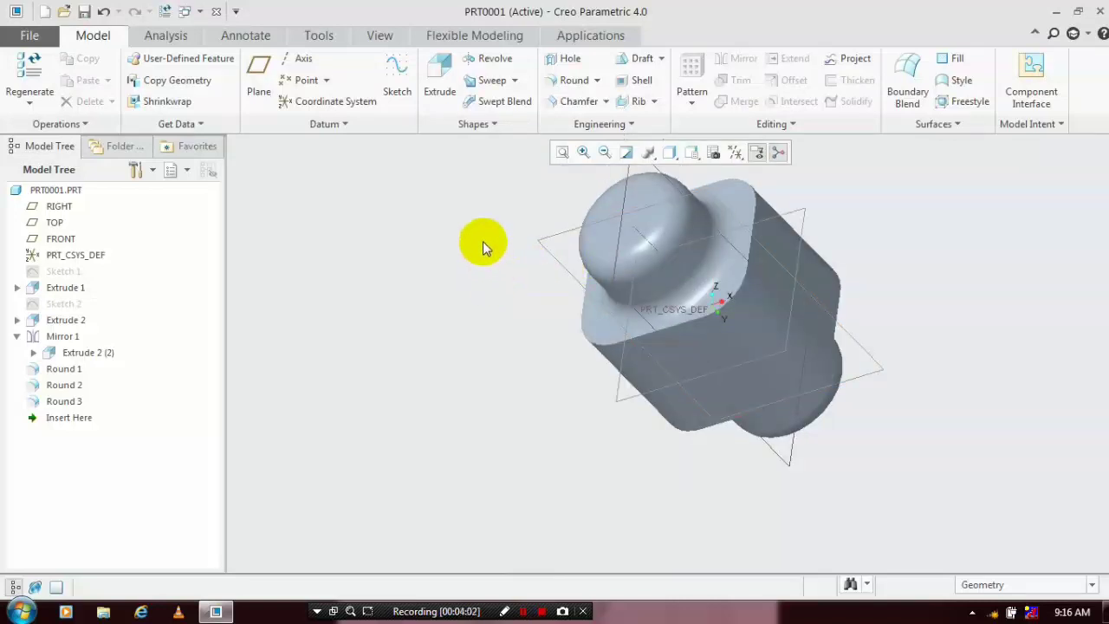
Step: Round the edge loops around both head end faces at radius 10, creating Round 4
left_click(529, 299)
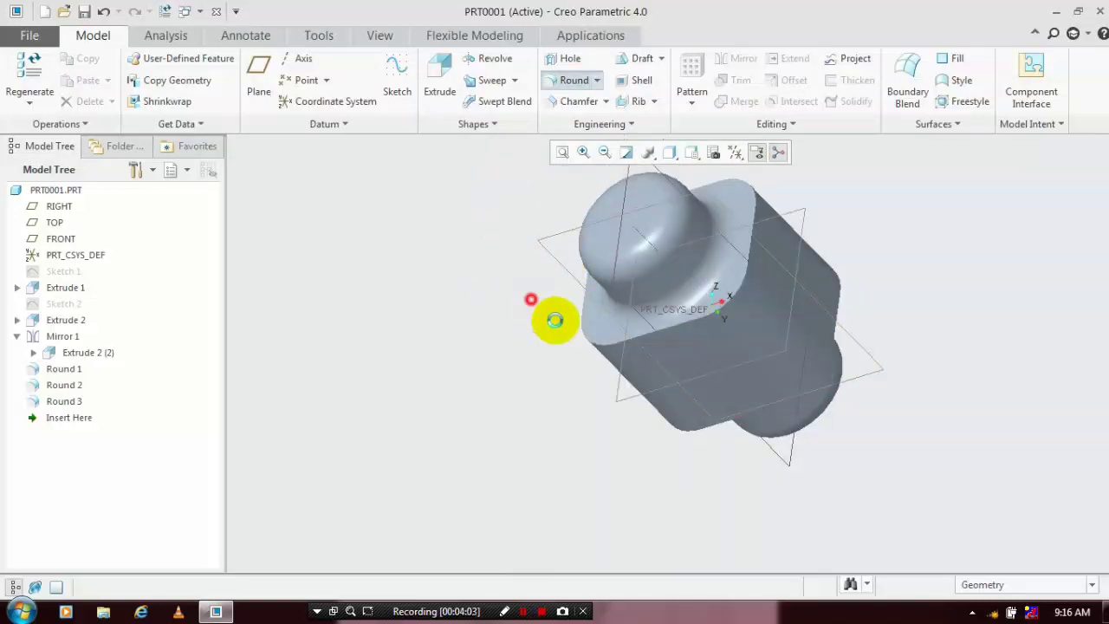
left_click(692, 319)
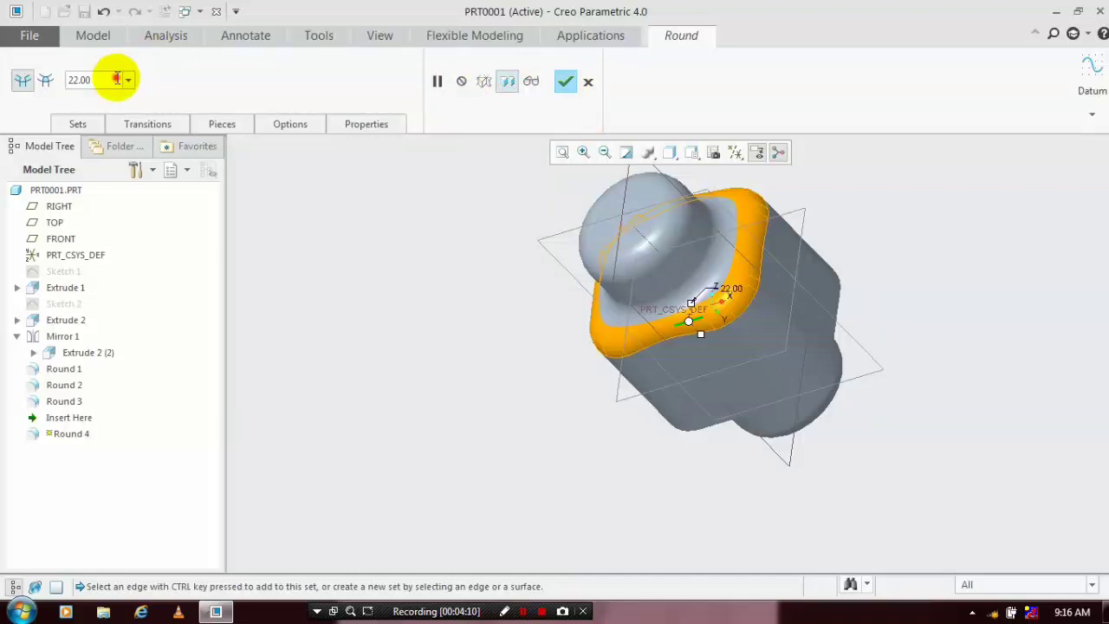
type("10")
key("Return")
scroll(874, 299, "up", 1)
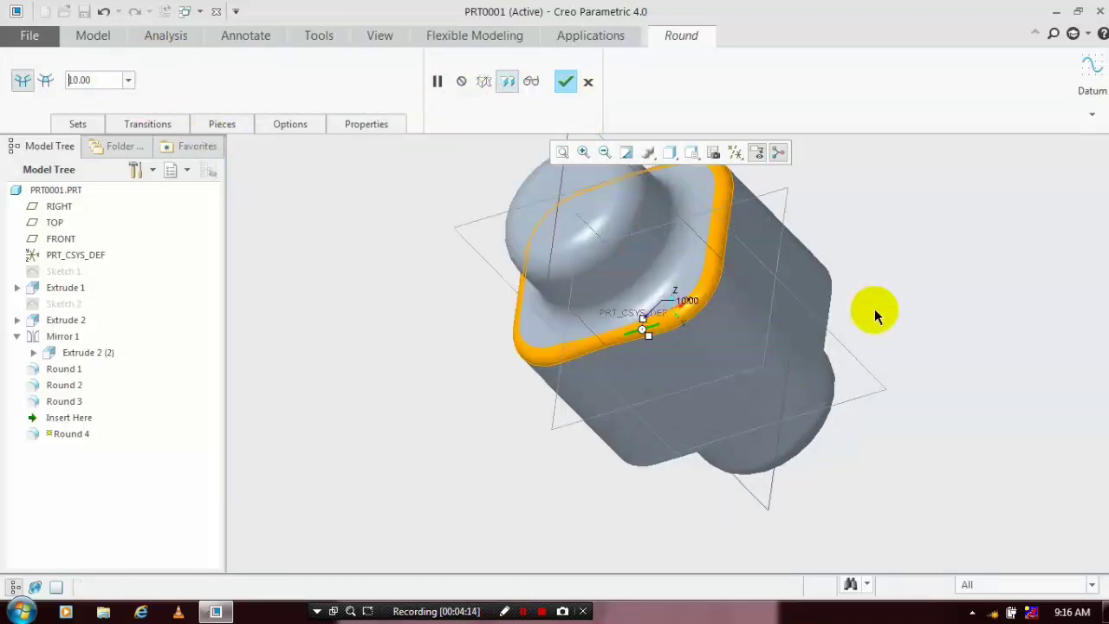
middle_click_drag(876, 309, 707, 381)
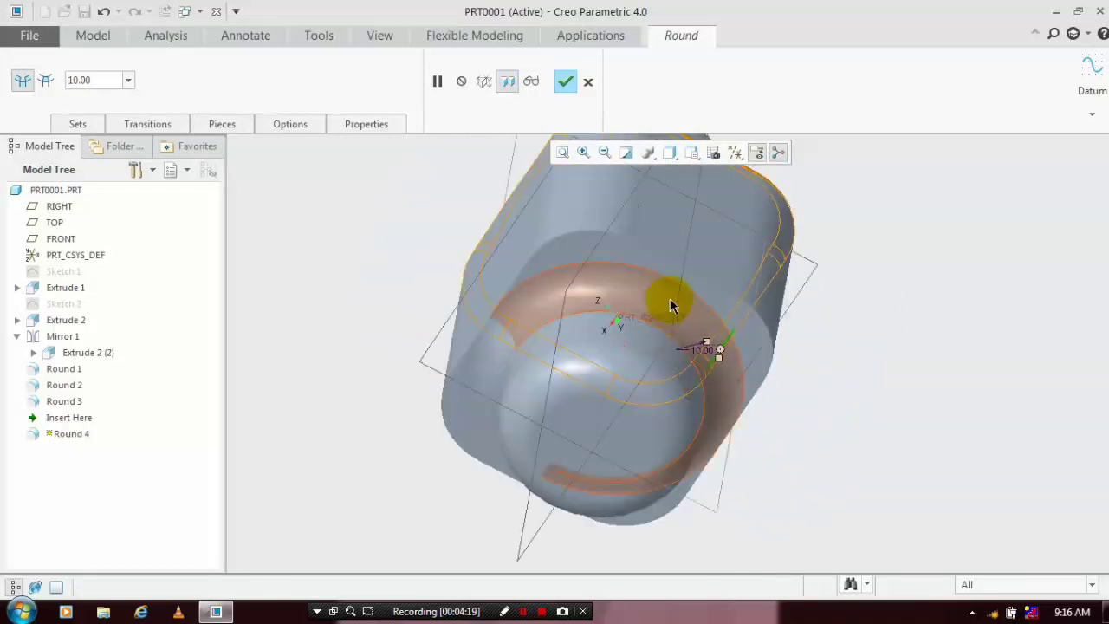
left_click(703, 283)
left_click(566, 81)
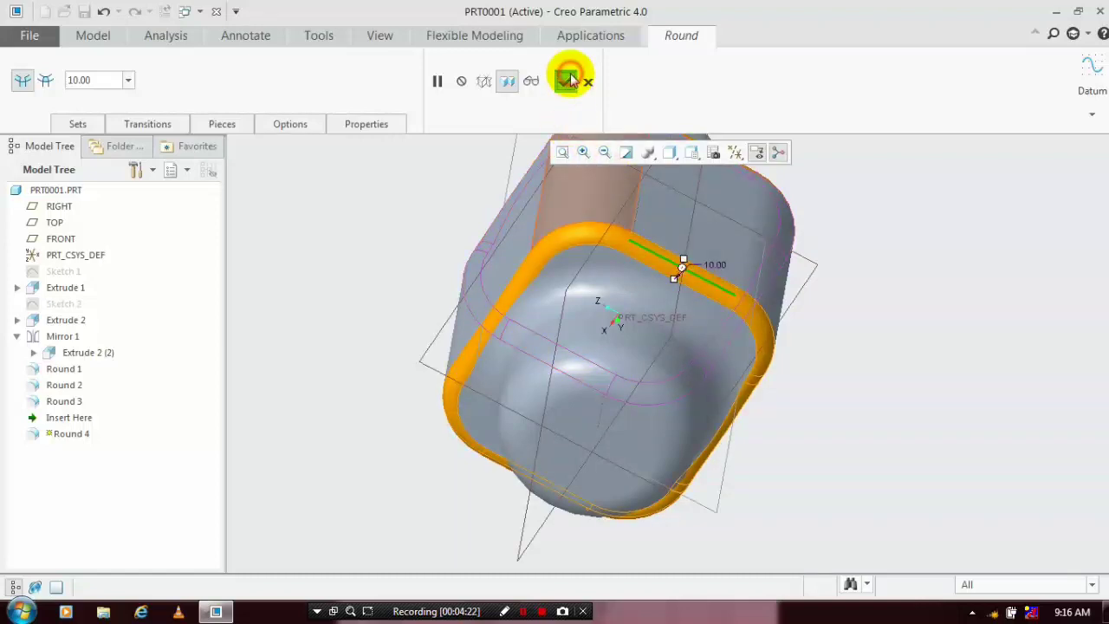
scroll(891, 362, "down", 5)
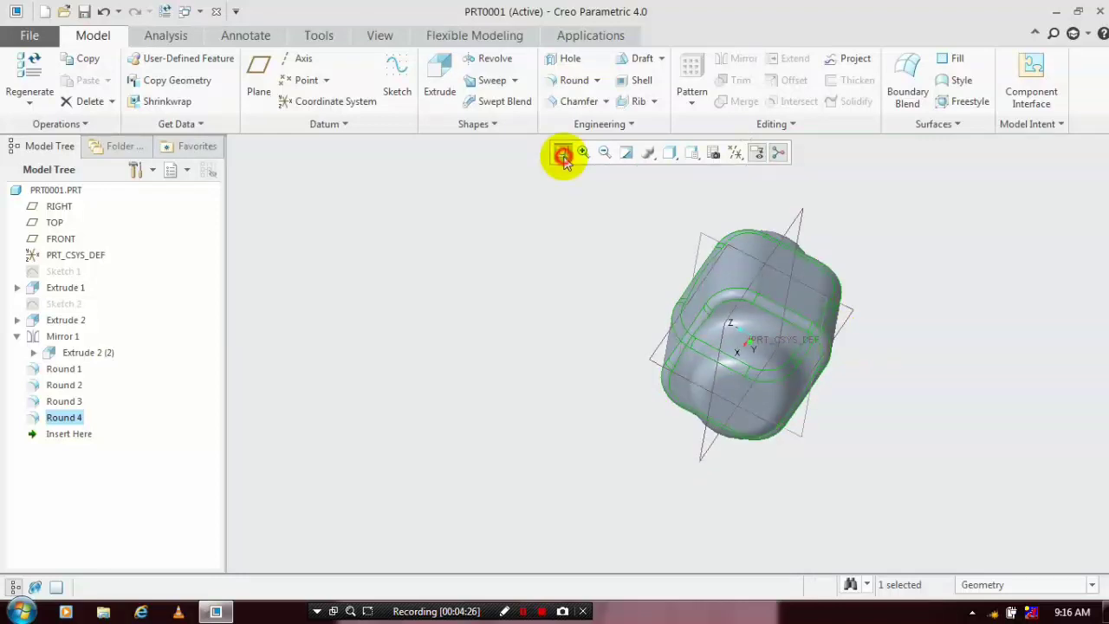
Step: Sketch one small circle centred on the origin on the FRONT plane and accept Sketch 3
left_click(563, 156)
middle_click_drag(782, 386, 787, 303)
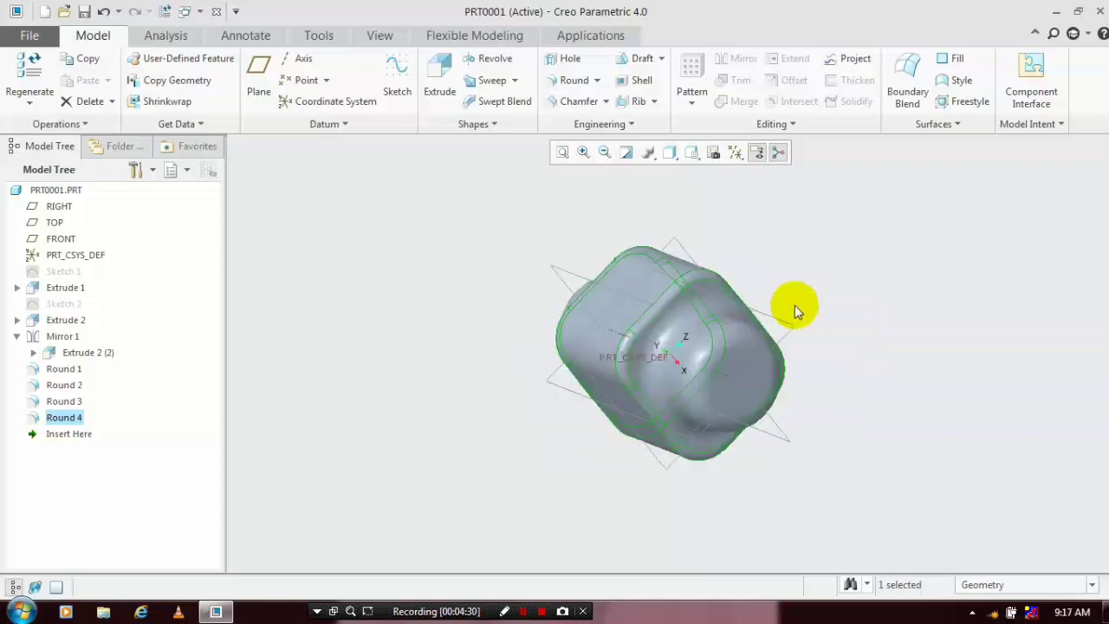
left_click(430, 195)
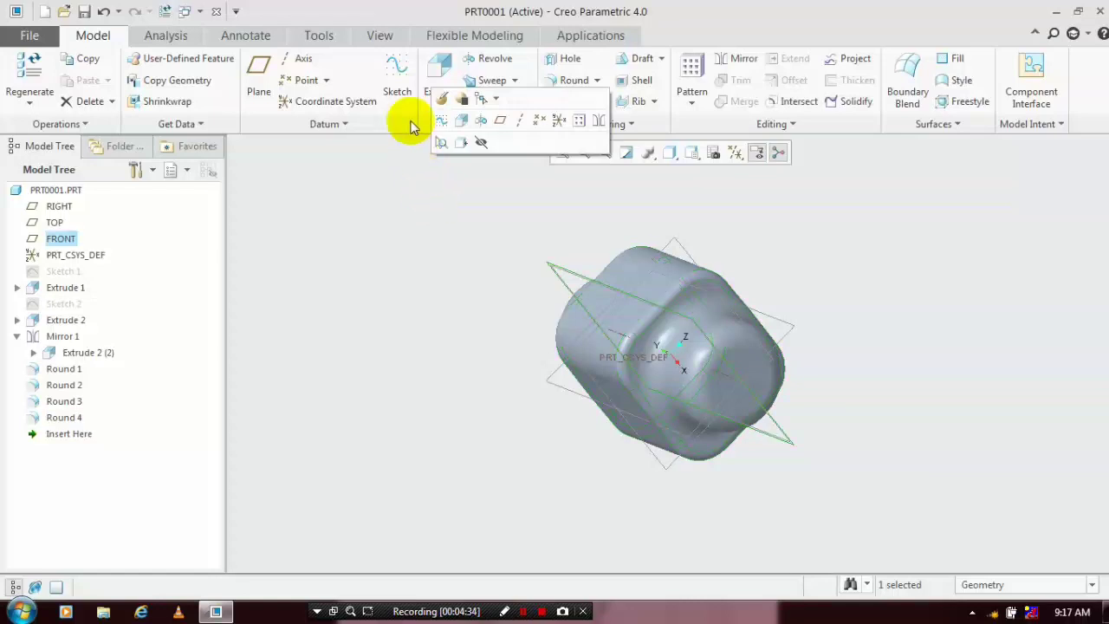
left_click(396, 85)
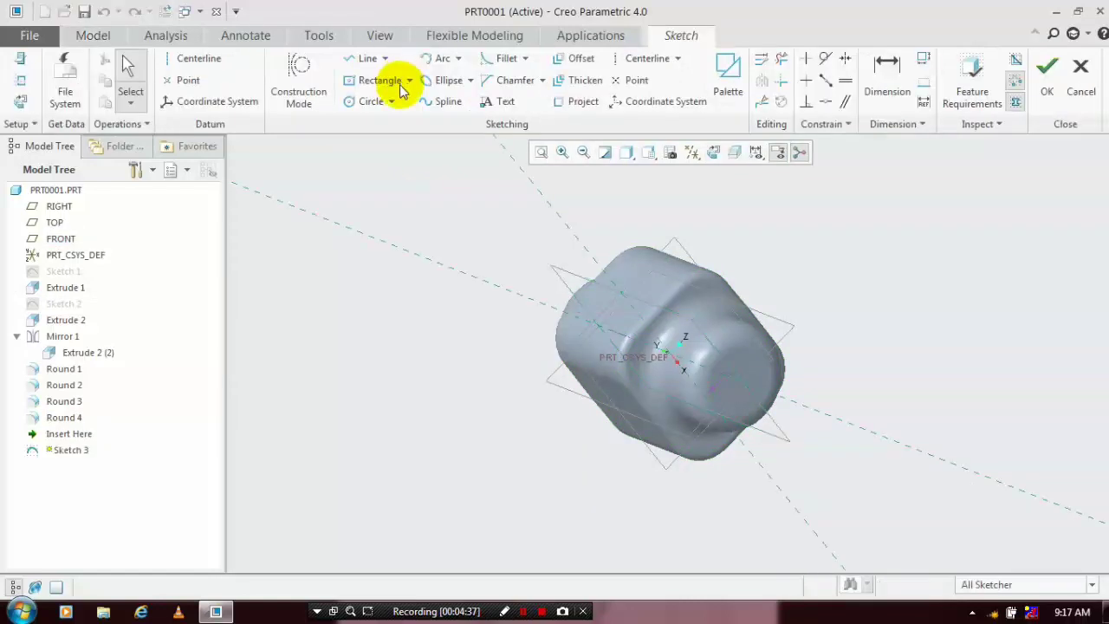
left_click(712, 152)
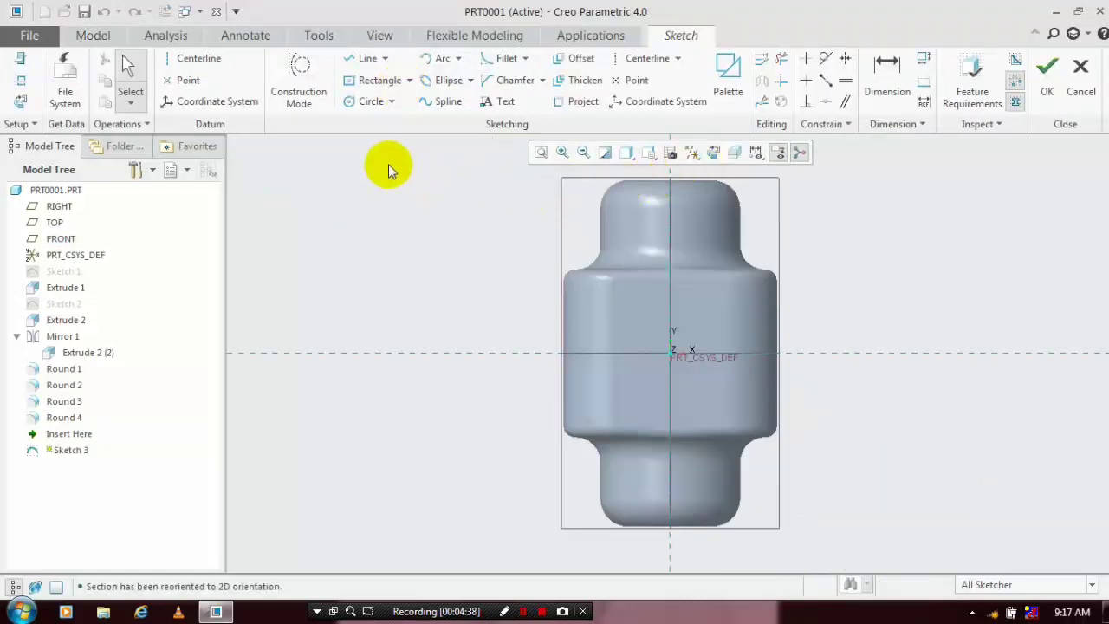
left_click(371, 103)
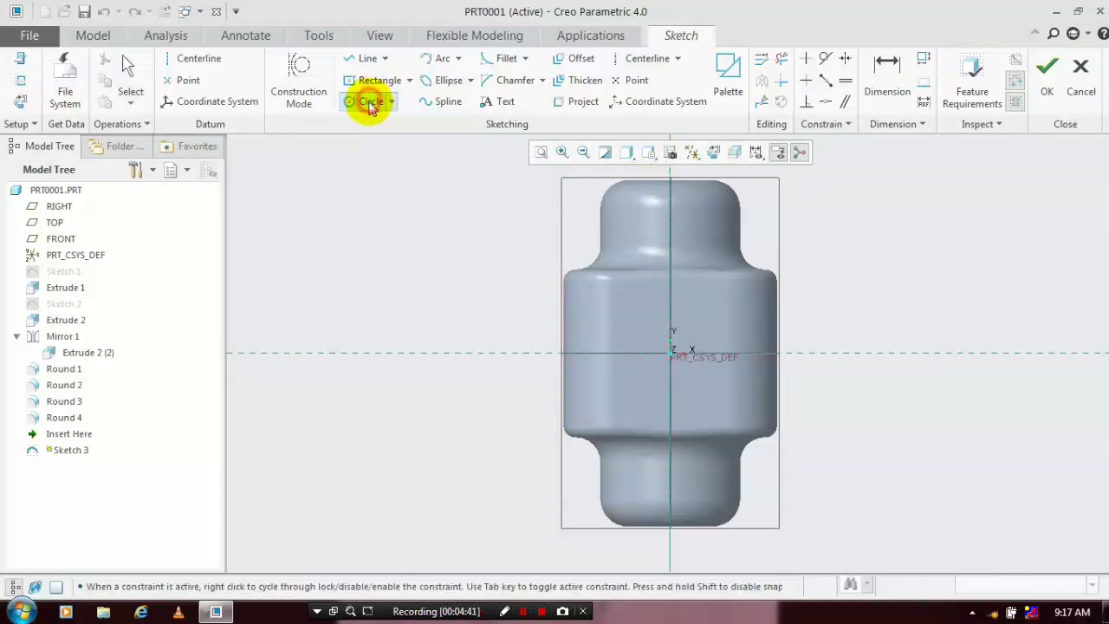
left_click(673, 355)
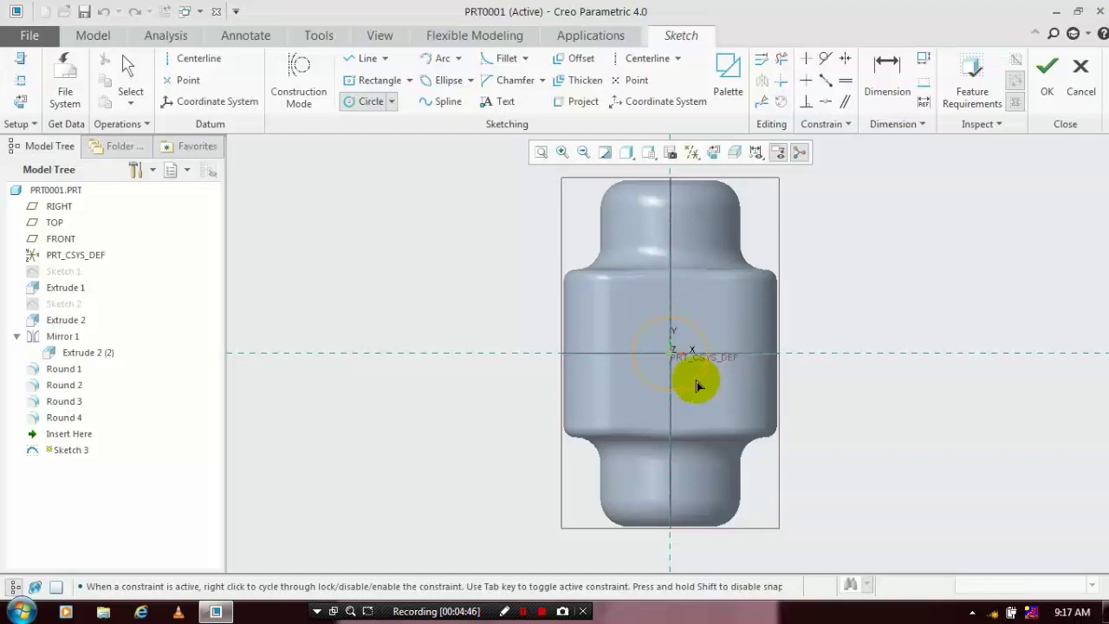
left_click(698, 386)
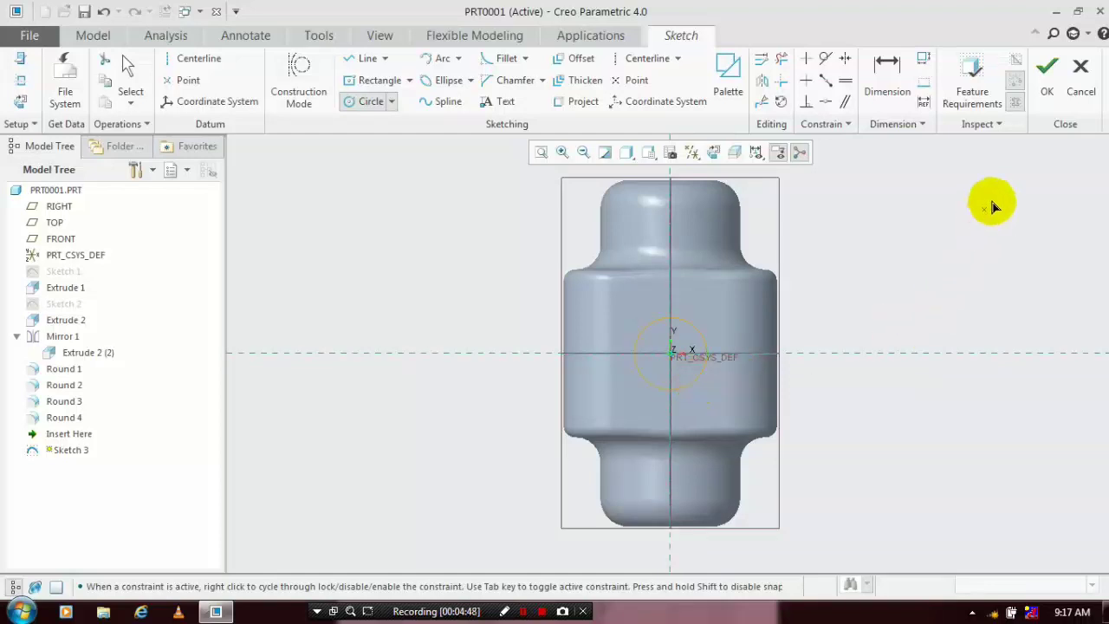
left_click(1043, 95)
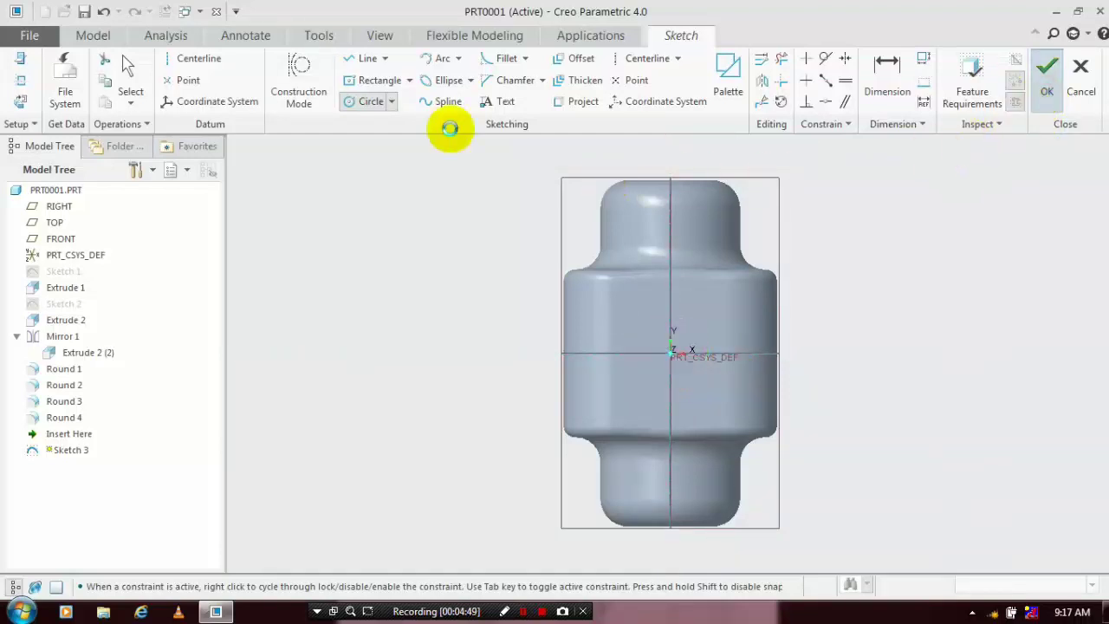
left_click(438, 86)
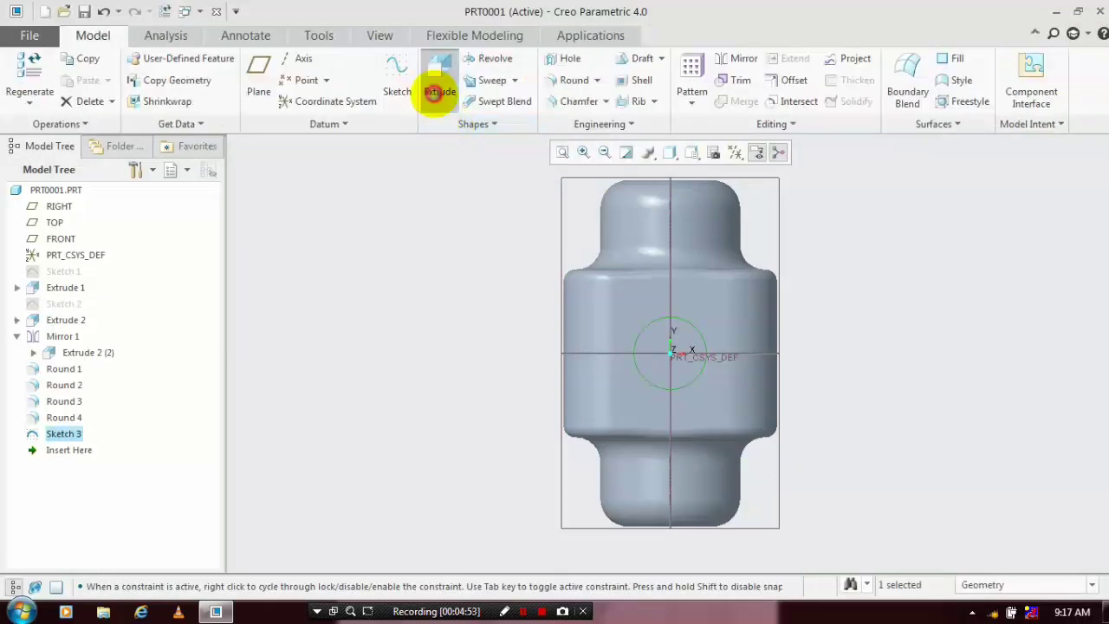
Step: Make the circle extrusion add solid material and drag its depth out to about 338.30
middle_click_drag(451, 298, 545, 302)
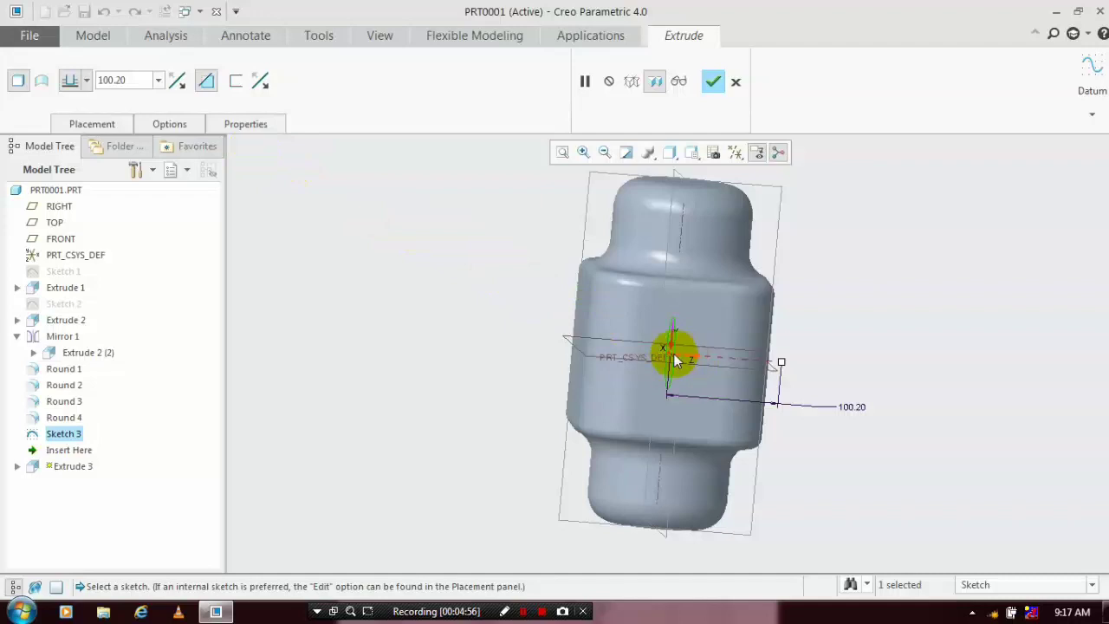
left_click_drag(782, 364, 785, 364)
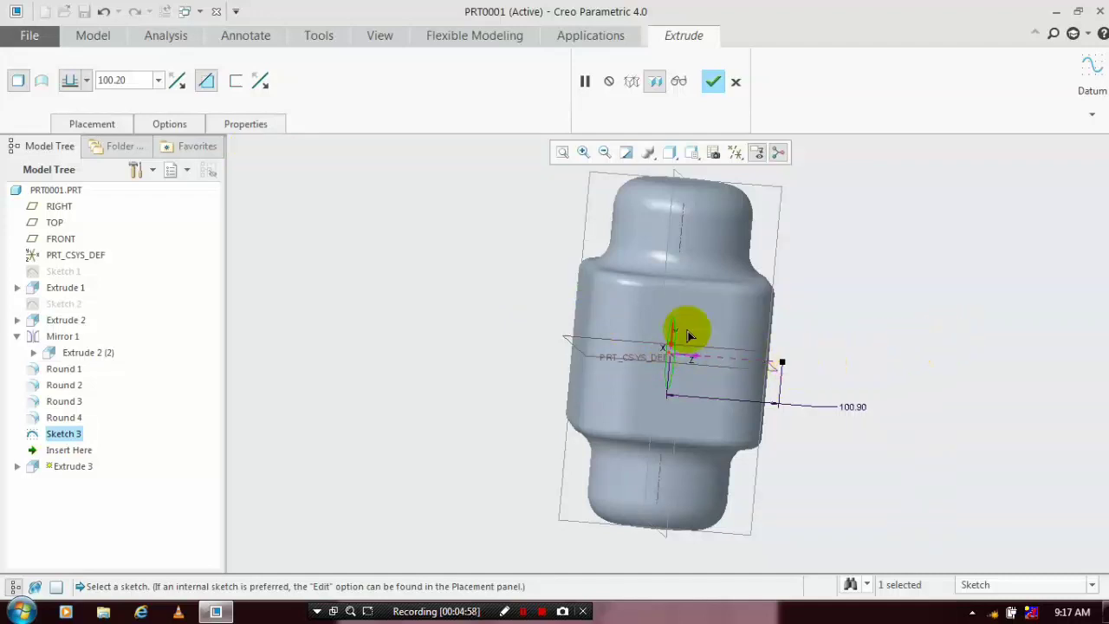
left_click(207, 81)
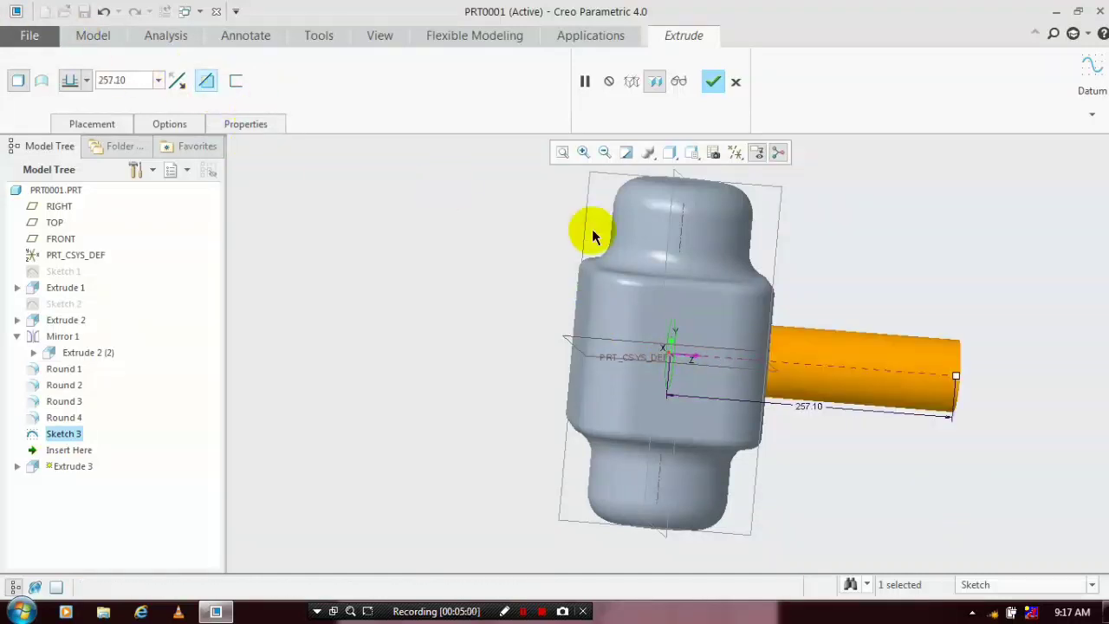
scroll(924, 386, "up", 3)
scroll(944, 381, "down", 2)
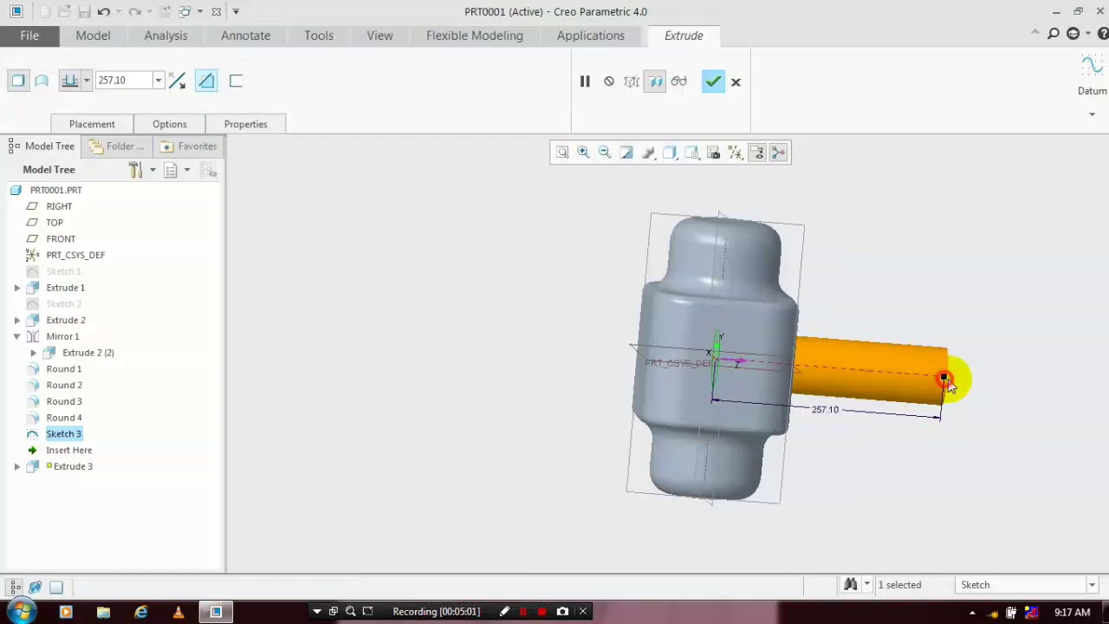
left_click_drag(944, 381, 1006, 382)
scroll(940, 316, "down", 2)
scroll(939, 316, "up", 2)
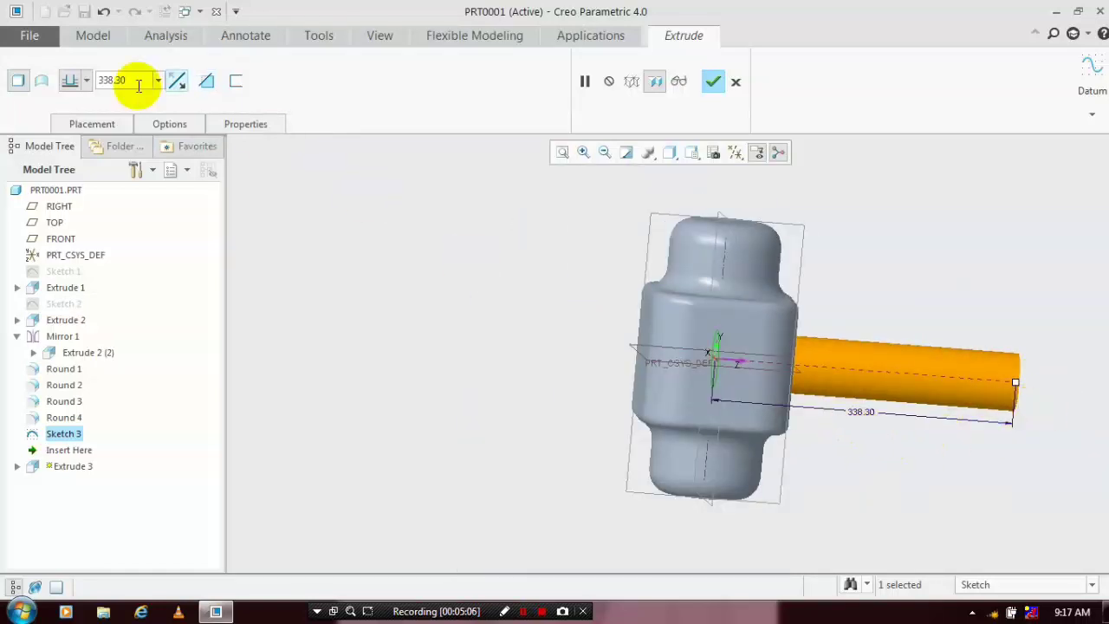
Step: Set the handle extrusion depth to 550
double_click(138, 80)
type("550")
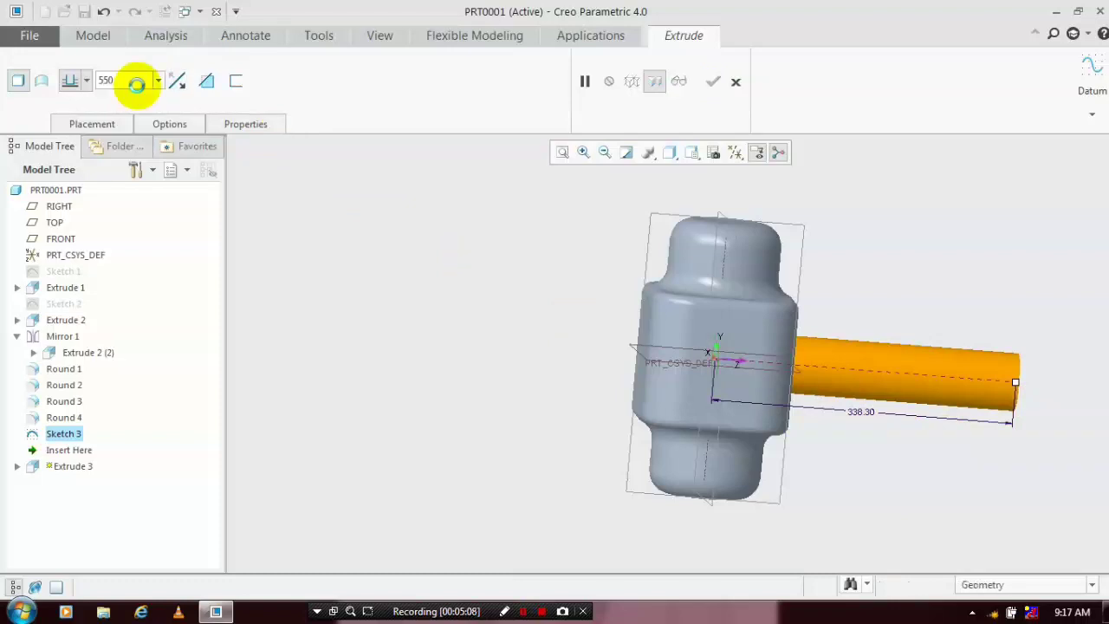
key("Return")
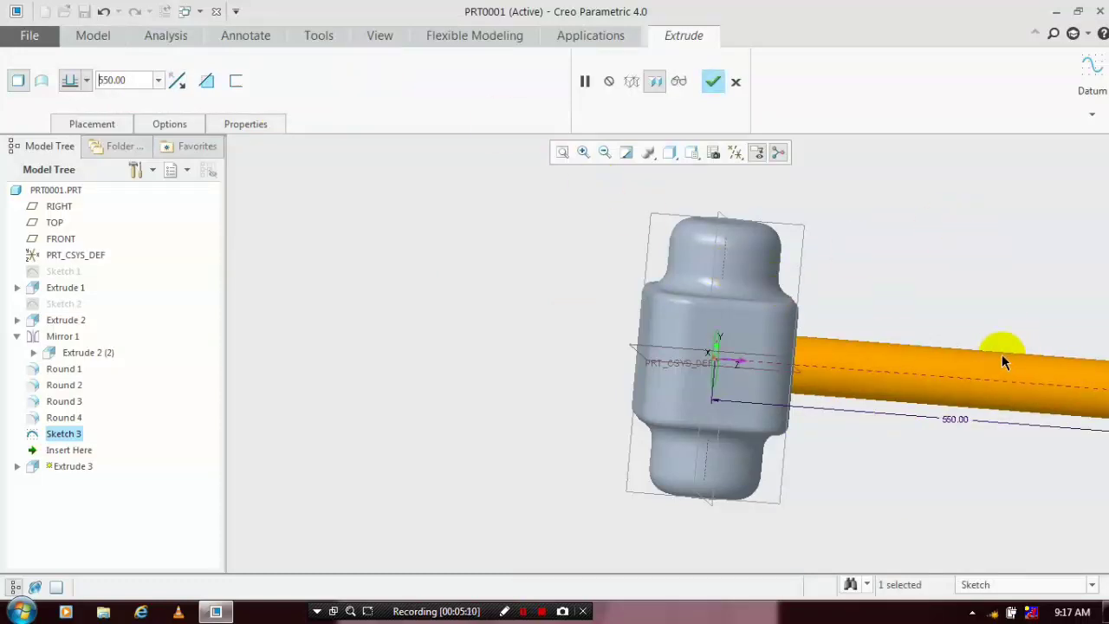
scroll(1000, 362, "up", 3)
scroll(1001, 362, "down", 5)
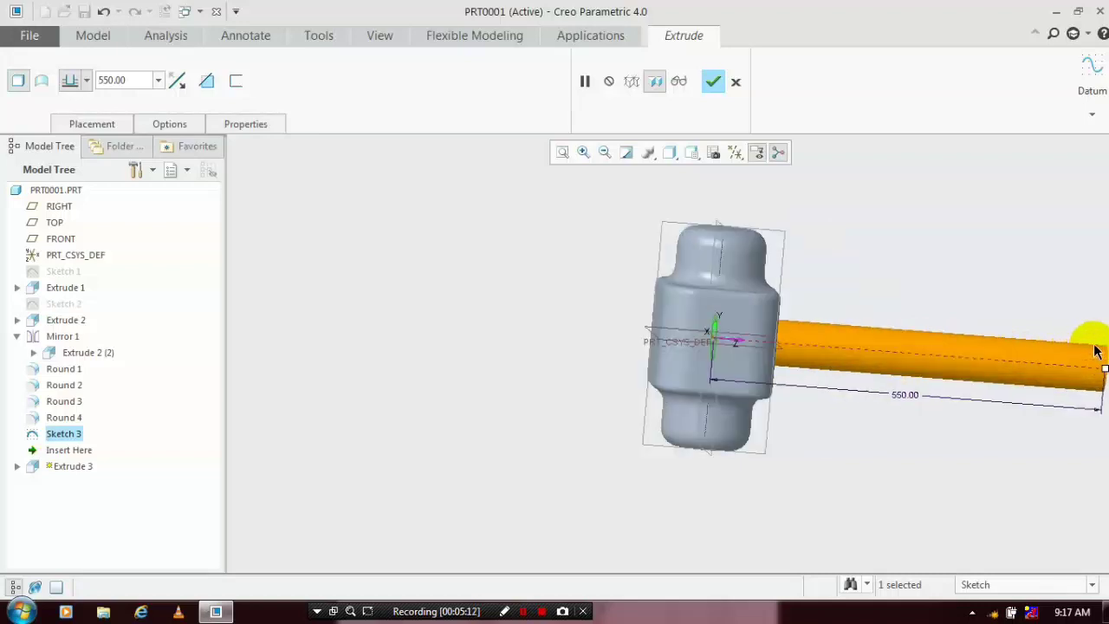
left_click(177, 124)
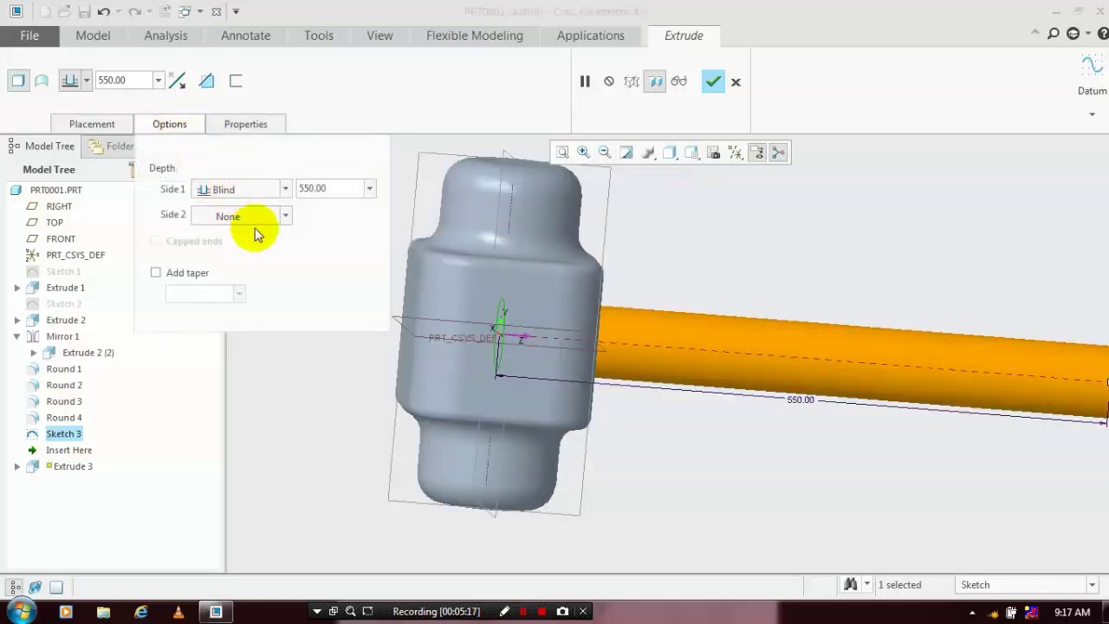
Step: Add a 3.0 taper to the handle, set its depth to 700, and complete Extrude 3
left_click(156, 272)
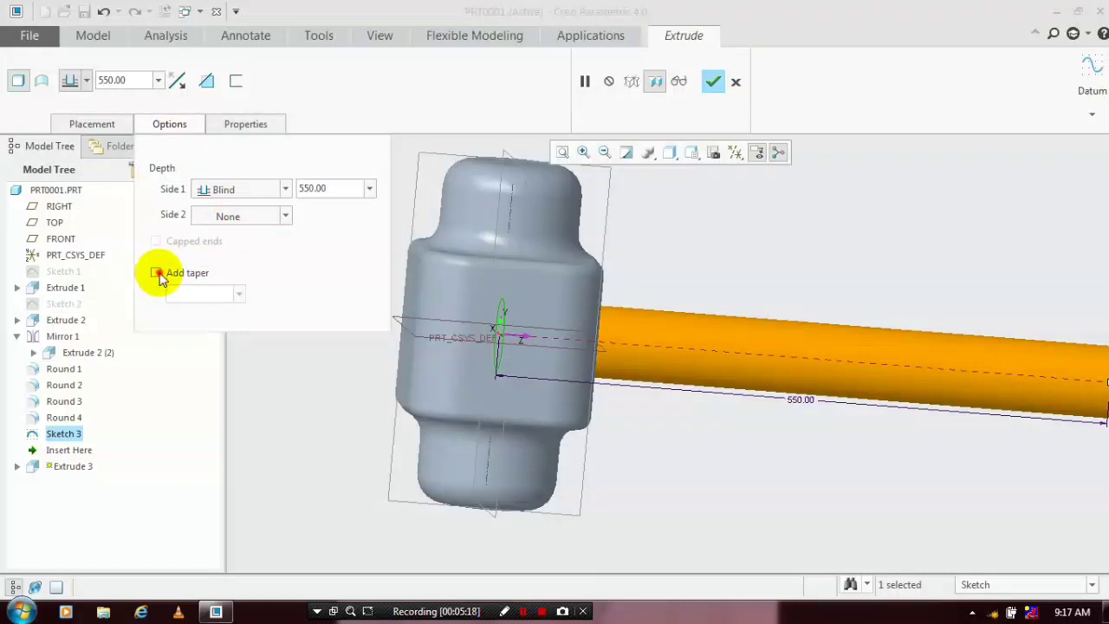
scroll(471, 335, "down", 3)
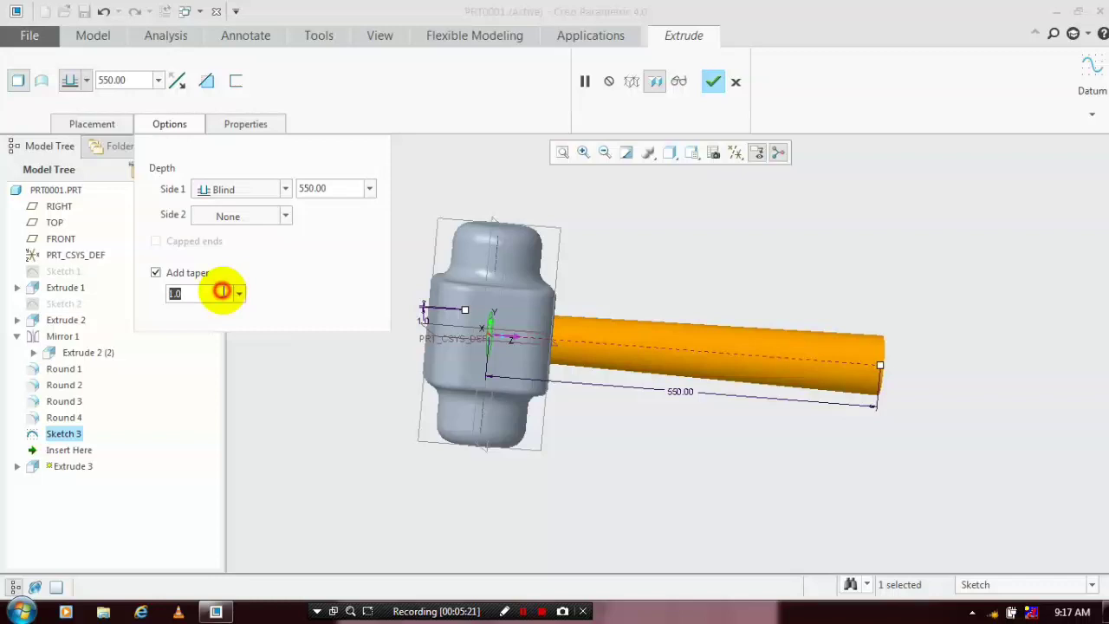
type("3")
key("Return")
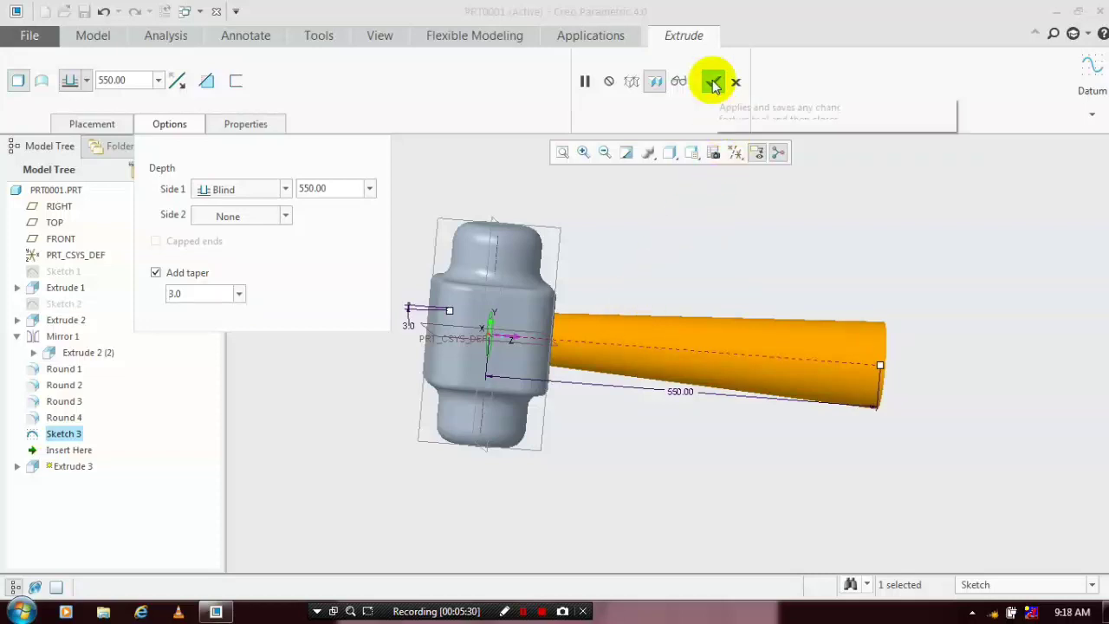
left_click(142, 80)
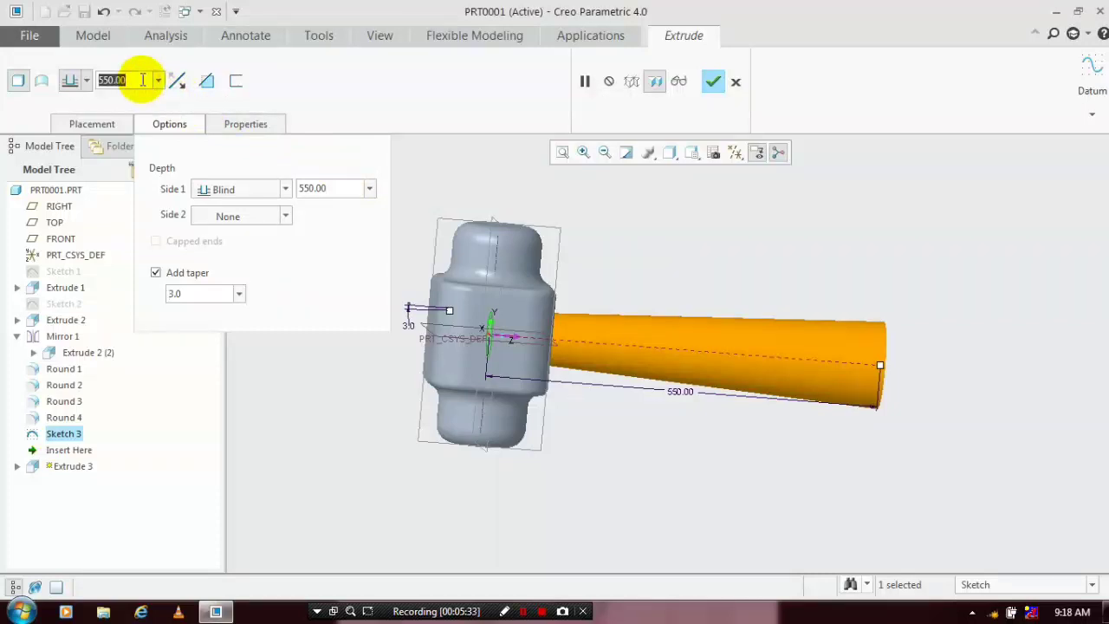
left_click(713, 81)
left_click(966, 202)
middle_click_drag(1020, 265, 895, 249)
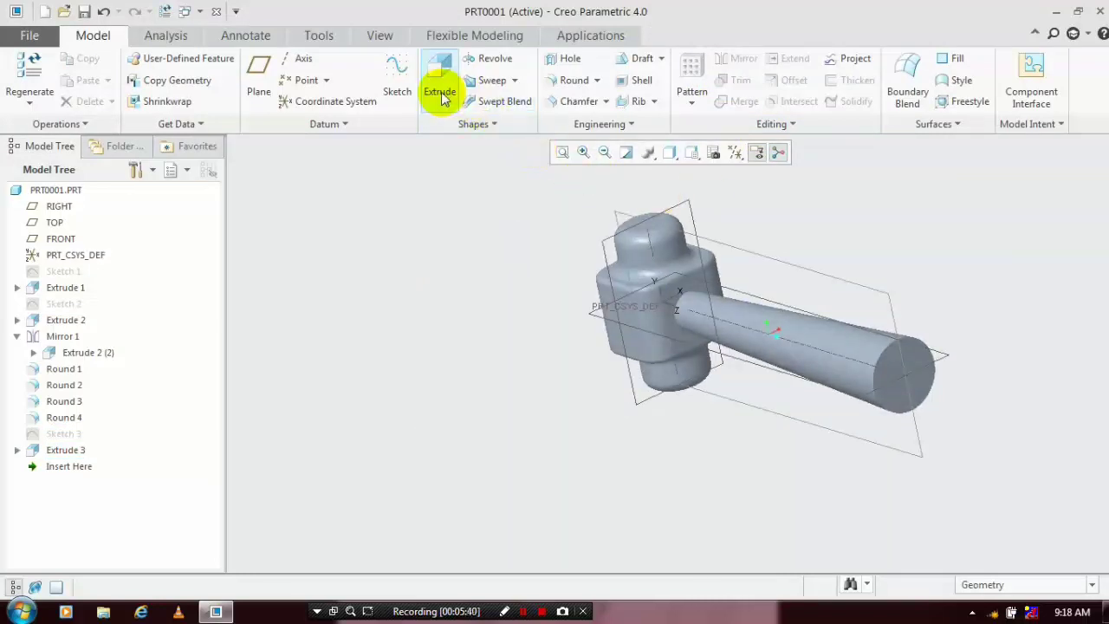
Step: Round the handle's free end edge with a 45 radius as Round 5
left_click(575, 80)
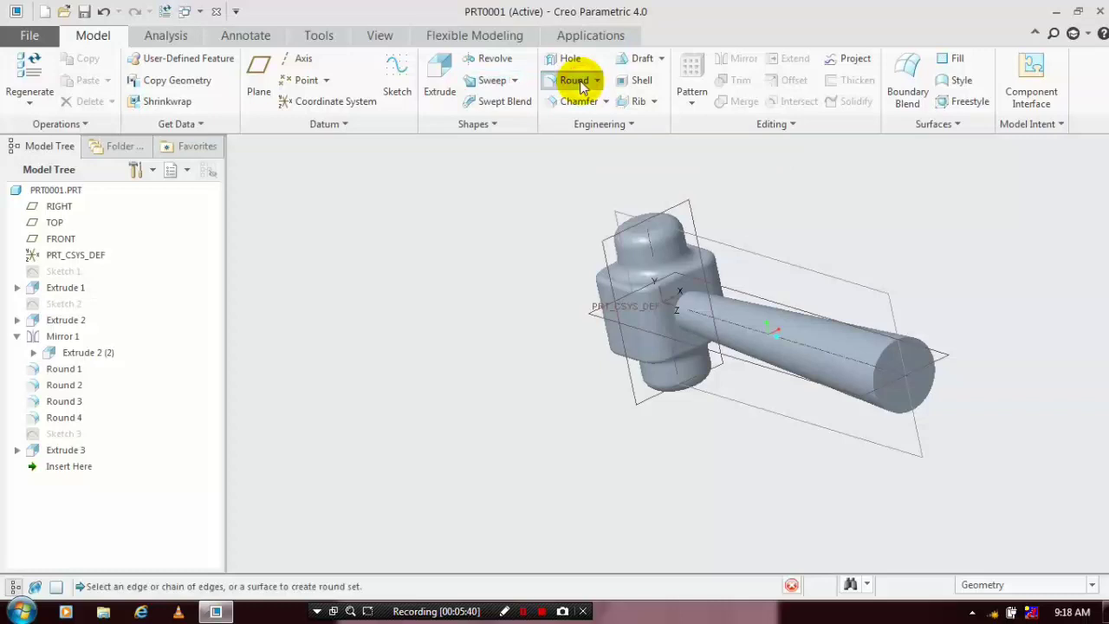
left_click(888, 351)
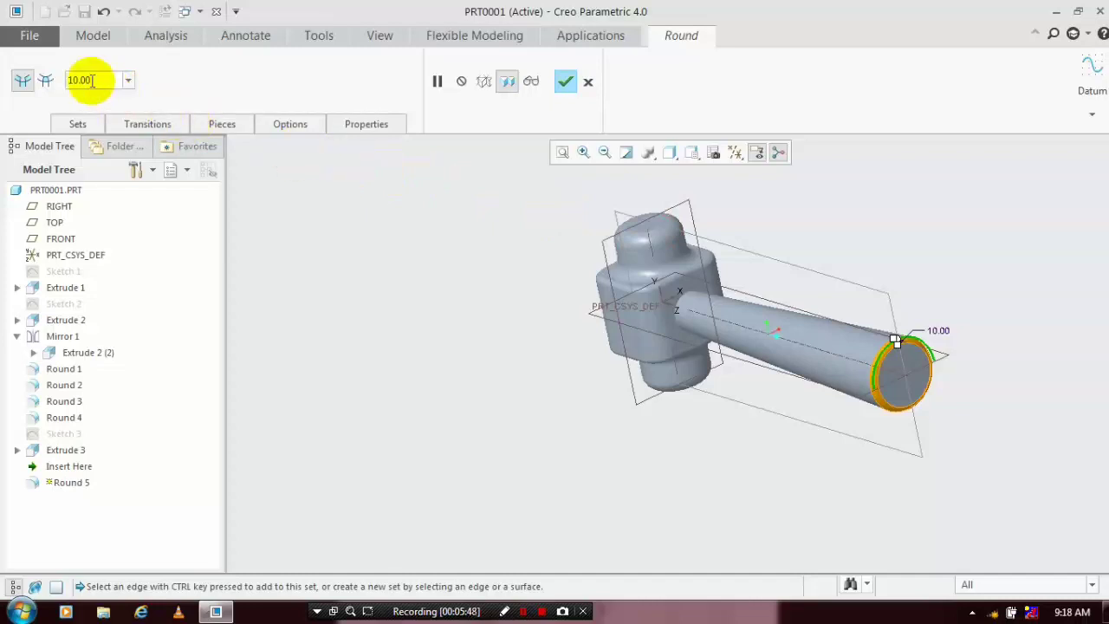
type("45")
key("Return")
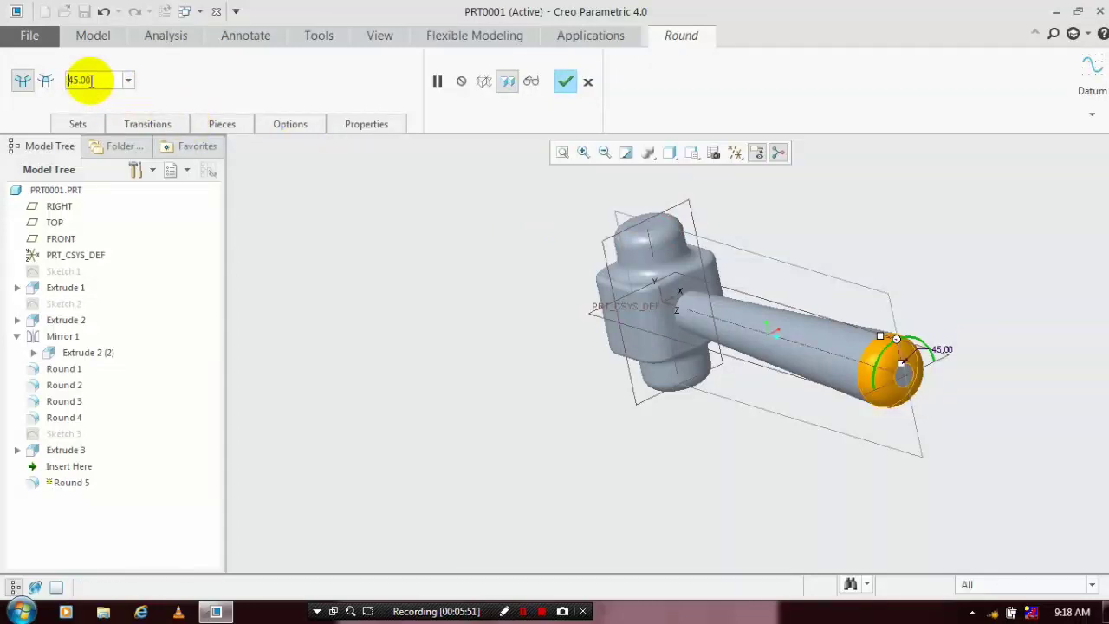
left_click(565, 82)
middle_click_drag(1007, 272, 899, 300)
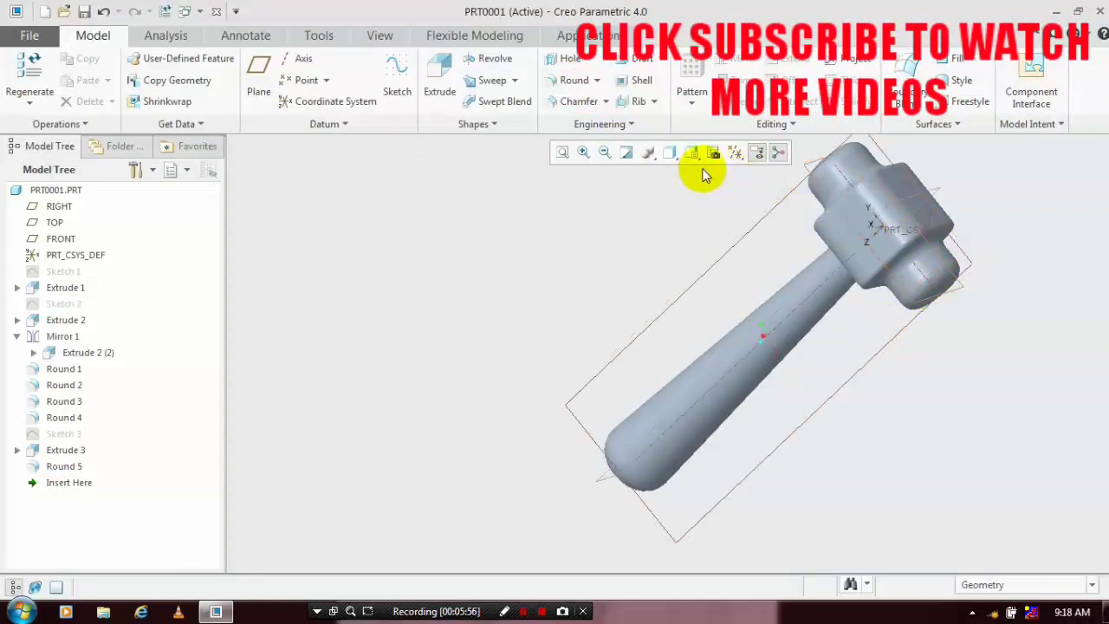
Step: Turn off Plane Display in the datum display filters
left_click(735, 153)
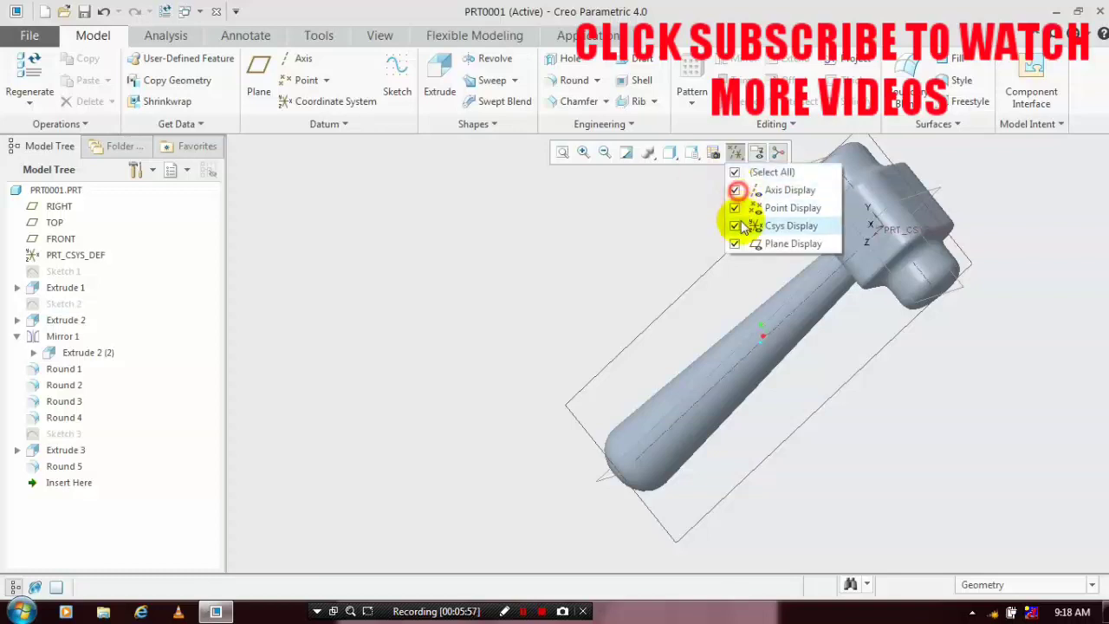
left_click(735, 244)
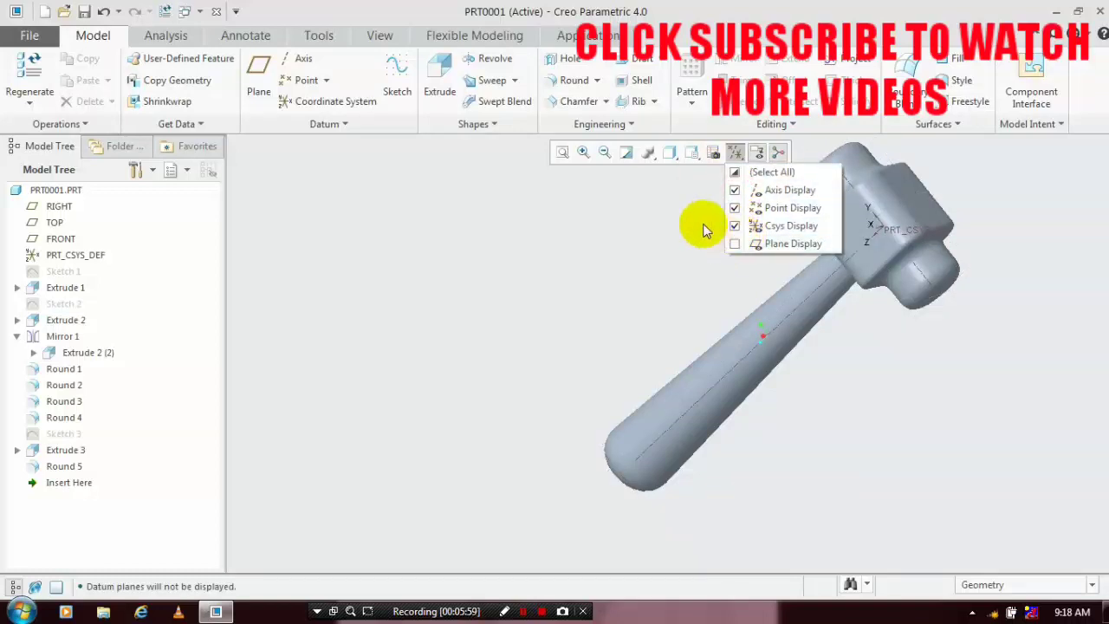